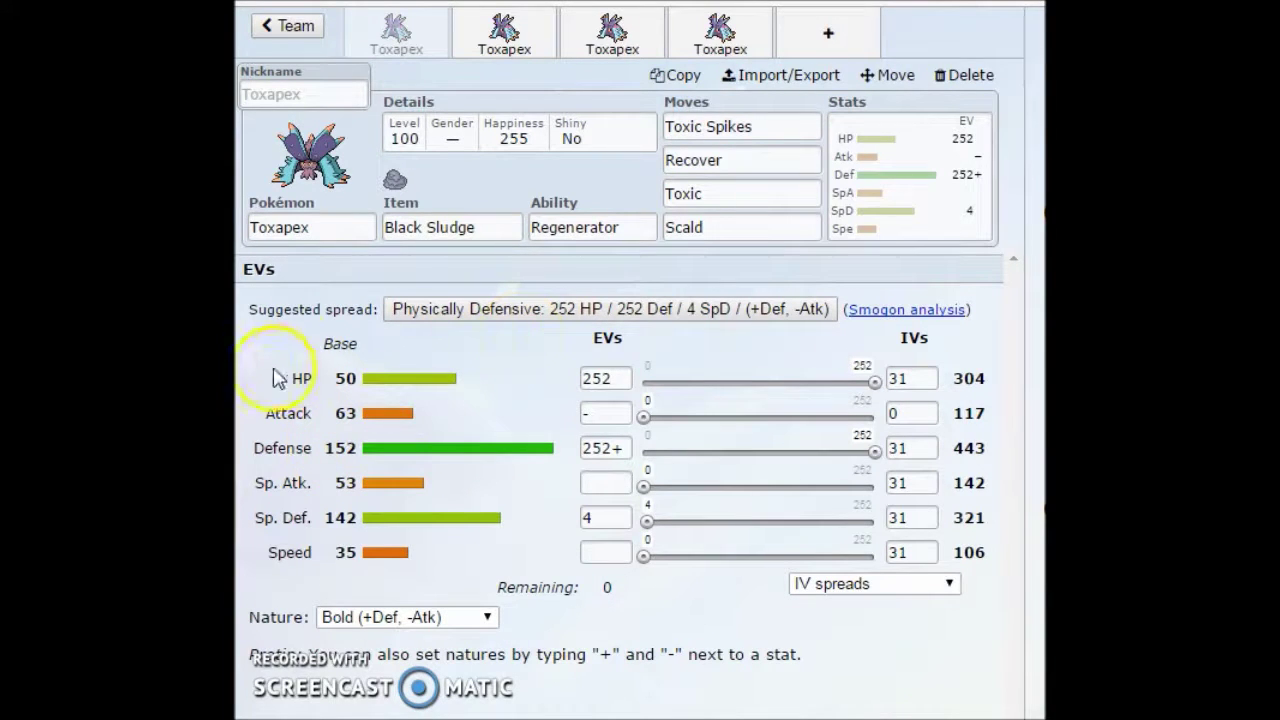
Review the first Toxapex set's species entry, EV spread and the descriptions of its available abilities.
{"action": "left_click", "coordinate": [347, 228]}
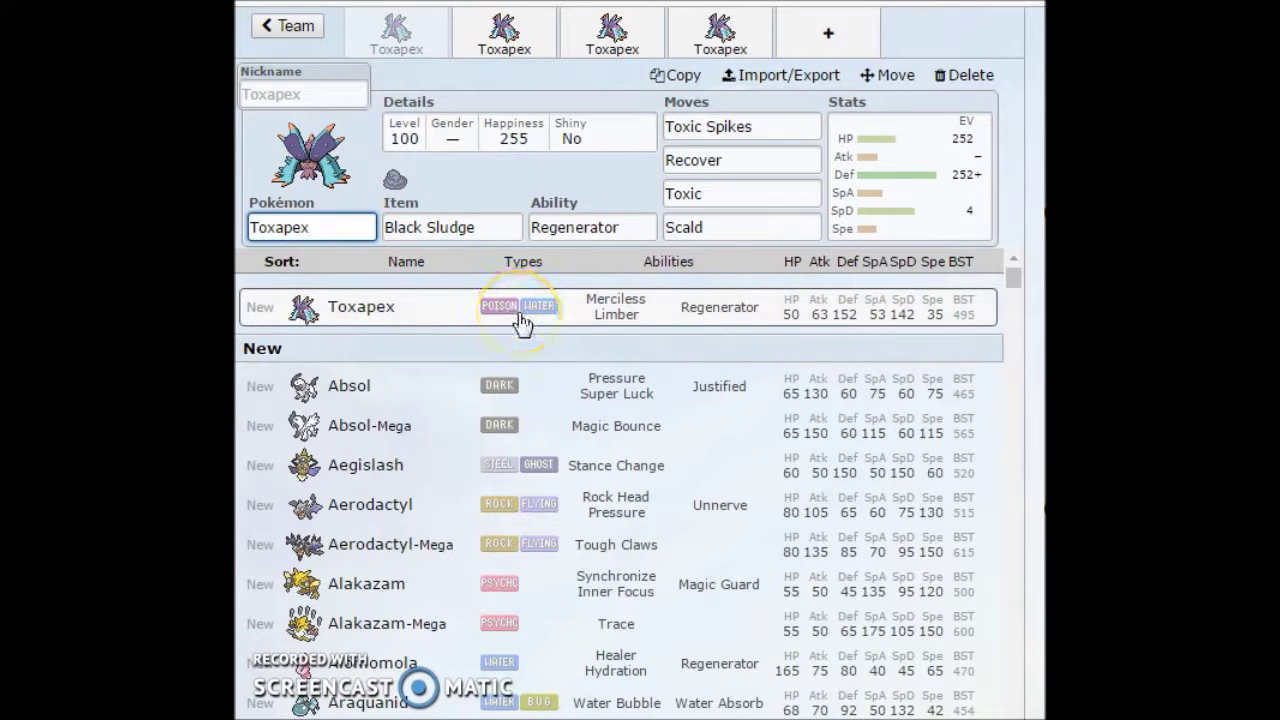
{"action": "left_click", "coordinate": [468, 238]}
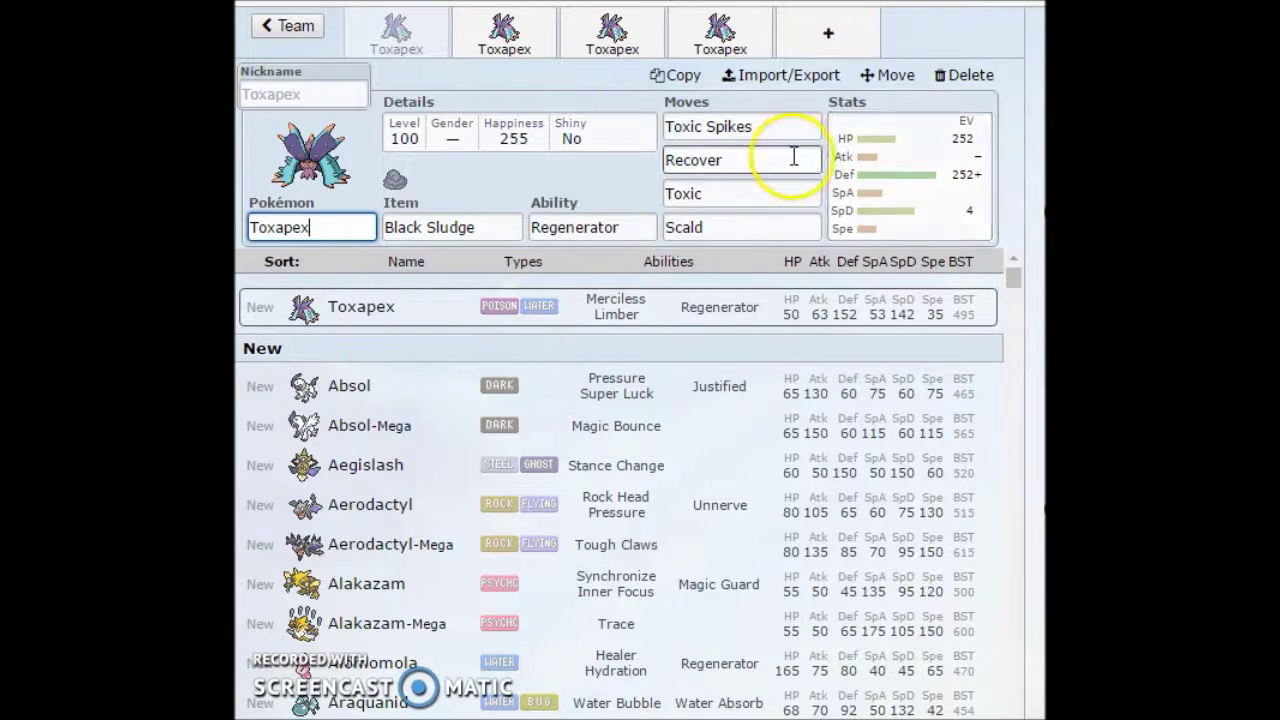
{"action": "left_click", "coordinate": [929, 193]}
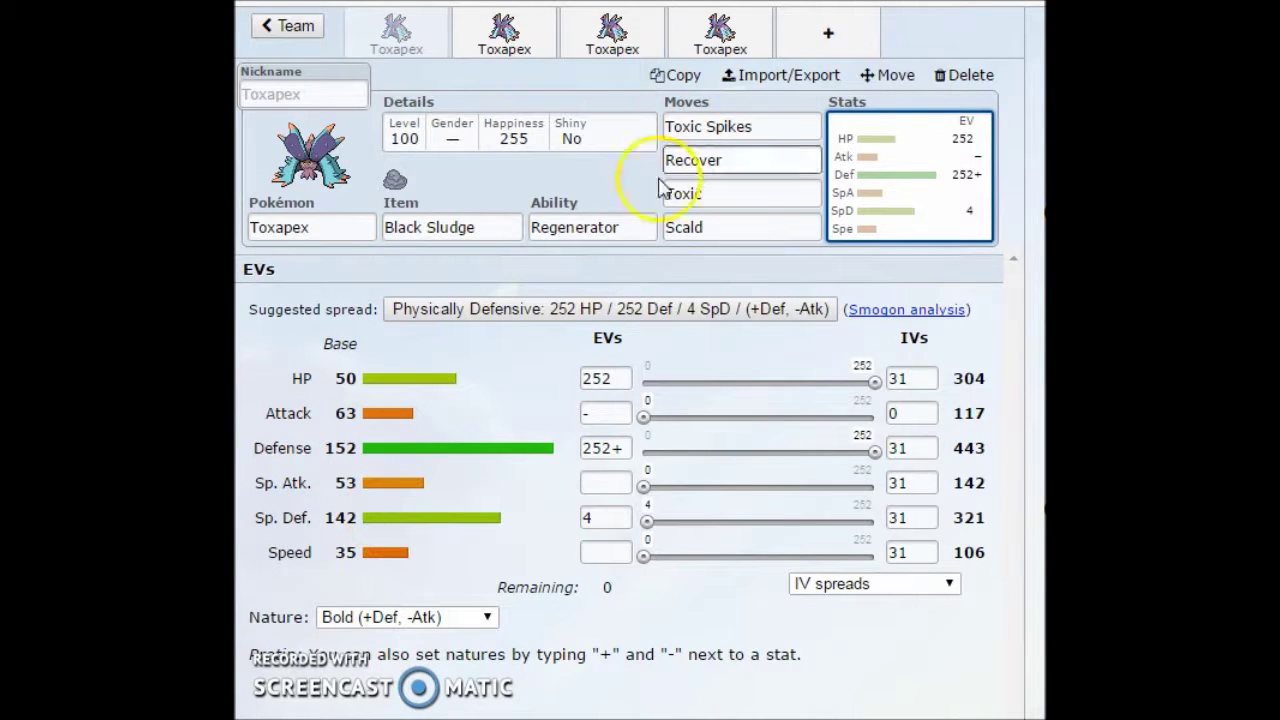
{"action": "left_click", "coordinate": [638, 230]}
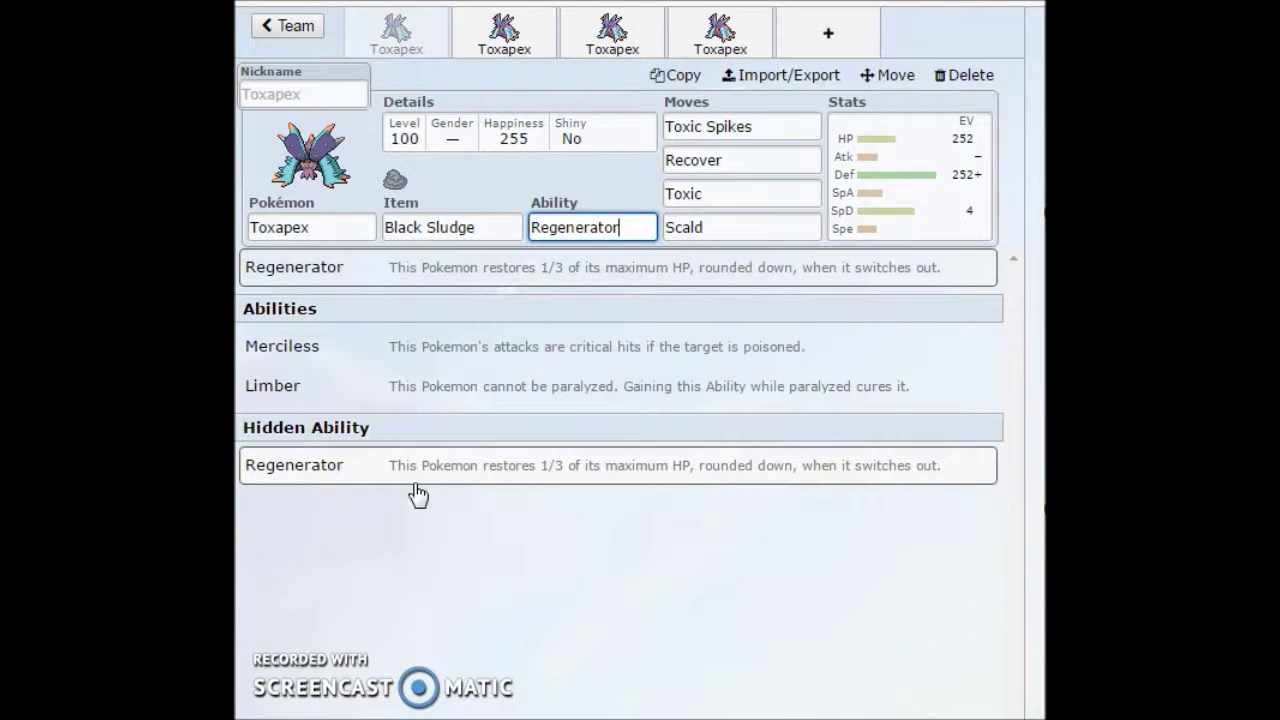
{"action": "left_click", "coordinate": [850, 200]}
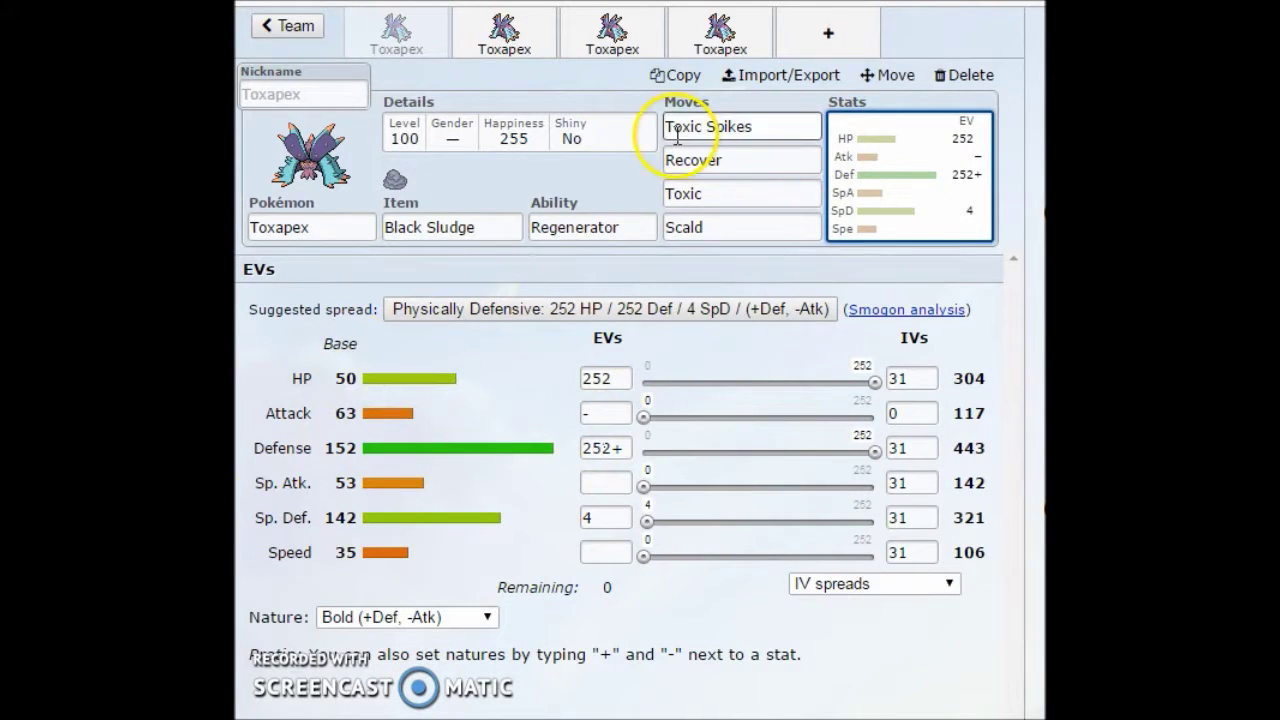
{"action": "left_click", "coordinate": [634, 232]}
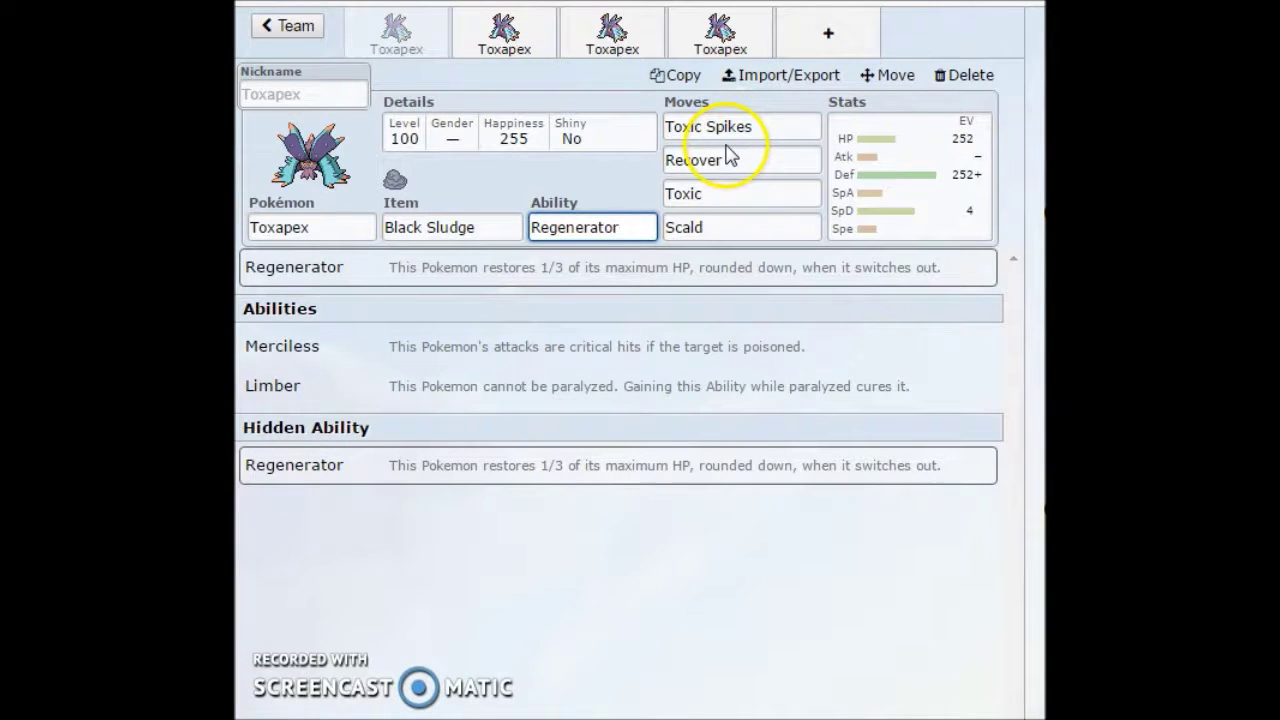
Examine the Toxic Spikes entry in the first set's move list, and check the set's EVs and nature.
{"action": "left_click", "coordinate": [766, 132]}
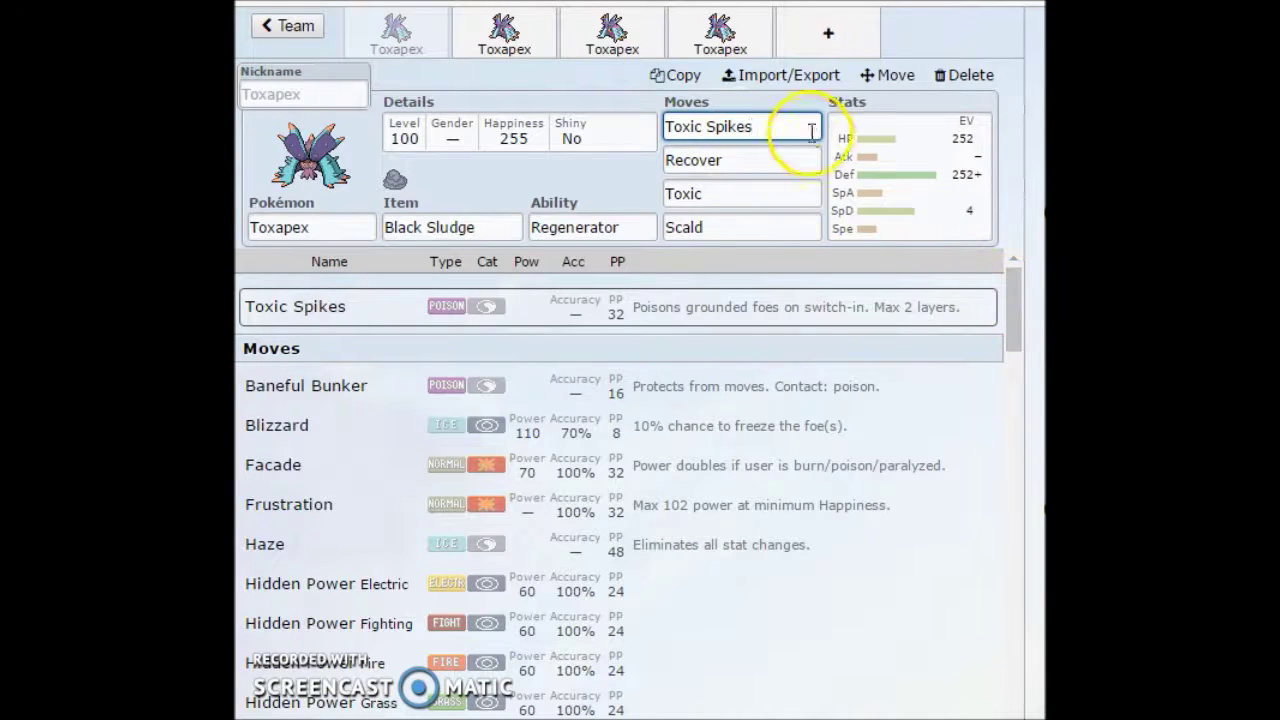
{"action": "left_click", "coordinate": [1022, 294]}
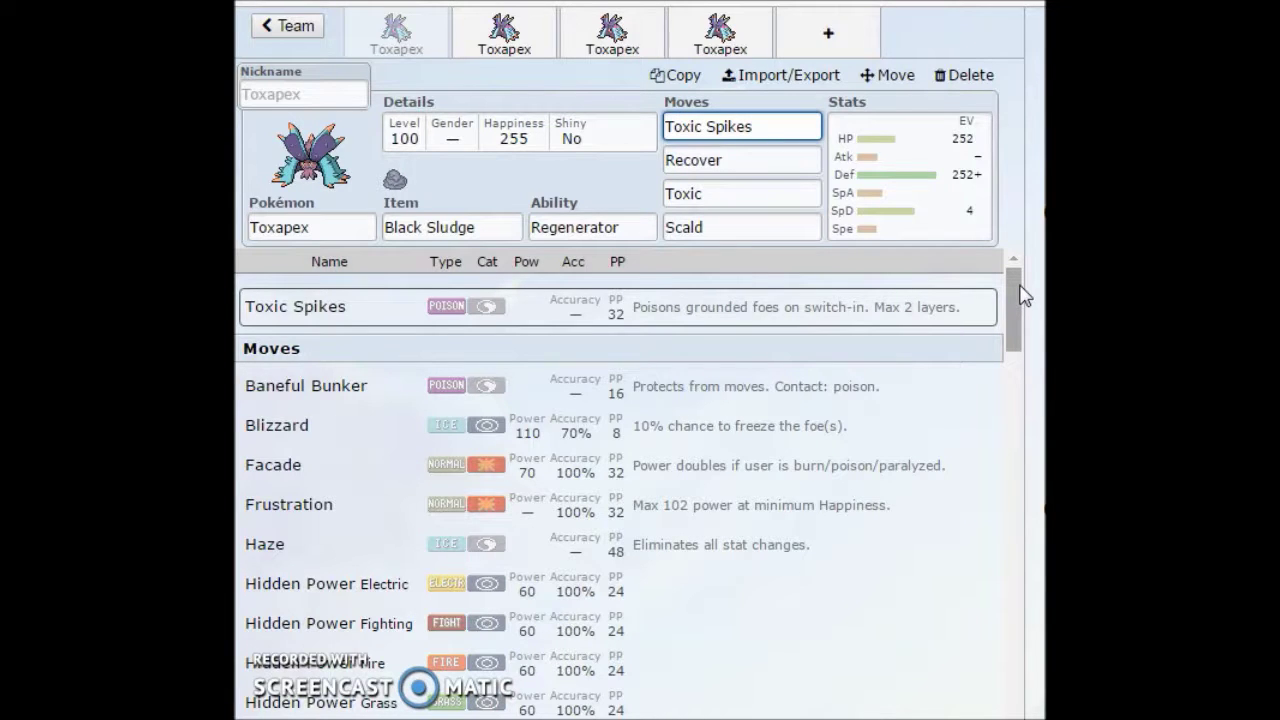
{"action": "left_click", "coordinate": [1014, 300]}
{"action": "left_click", "coordinate": [870, 141]}
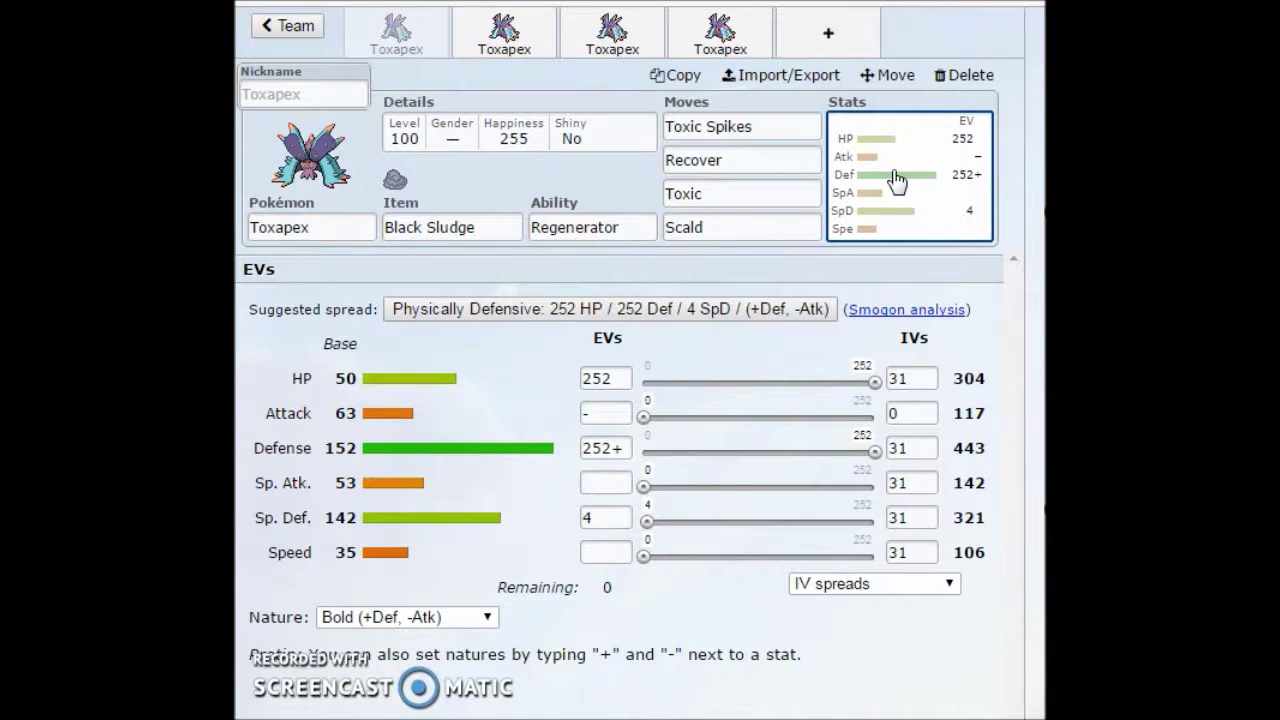
{"action": "left_click", "coordinate": [803, 337]}
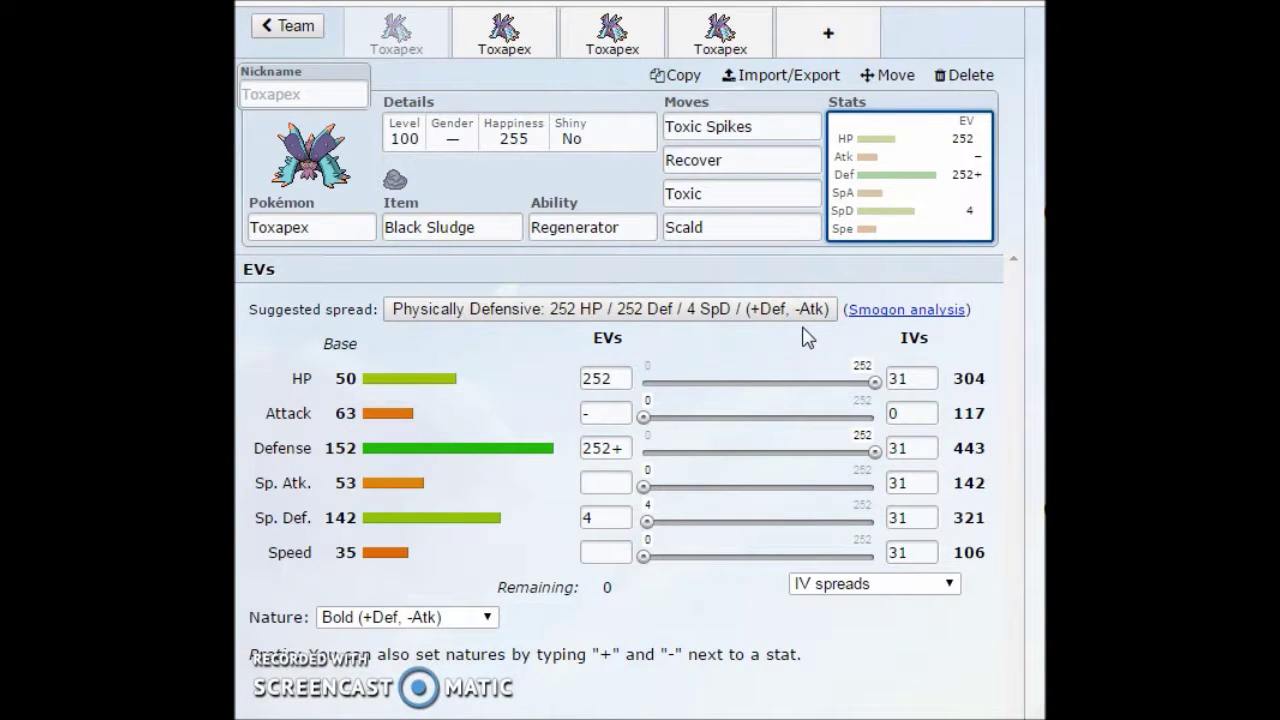
{"action": "left_click", "coordinate": [551, 378]}
{"action": "left_click", "coordinate": [922, 174]}
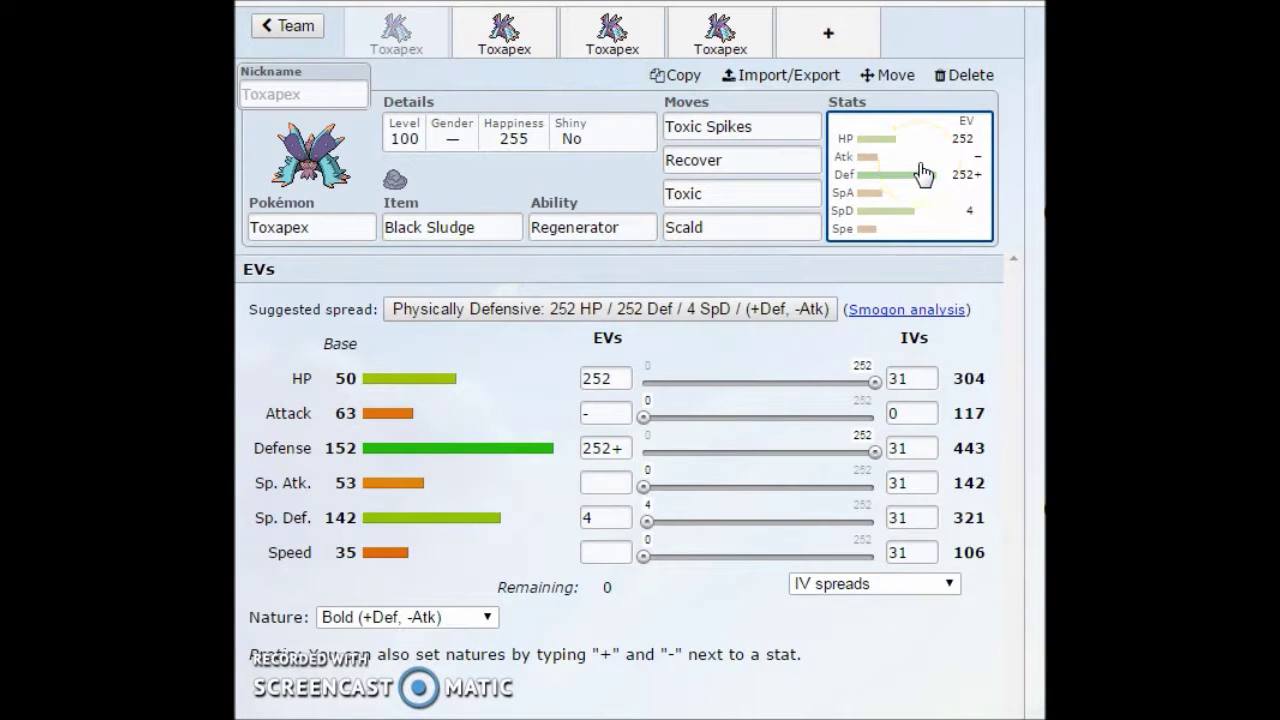
Read the Recover entry in the first set's second move slot and return to the EV spread.
{"action": "left_click", "coordinate": [735, 160]}
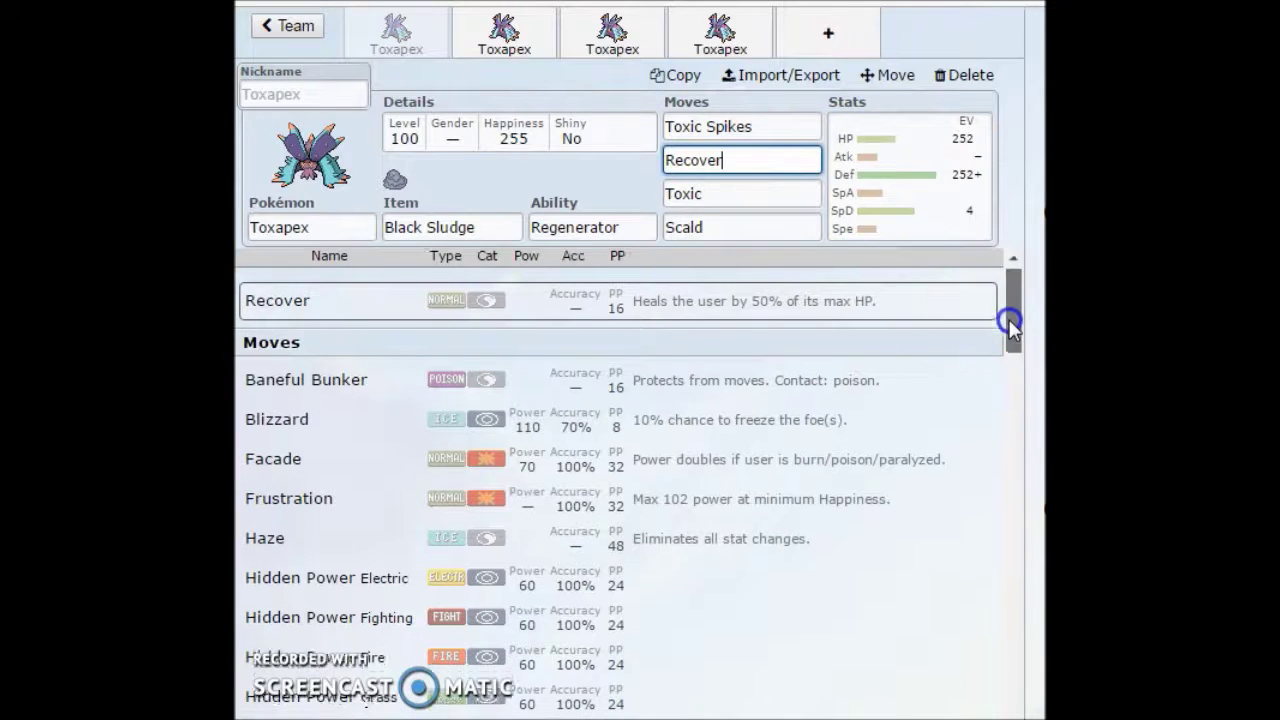
{"action": "left_click_drag", "start_coordinate": [1010, 323], "coordinate": [1020, 266]}
{"action": "left_click", "coordinate": [340, 175]}
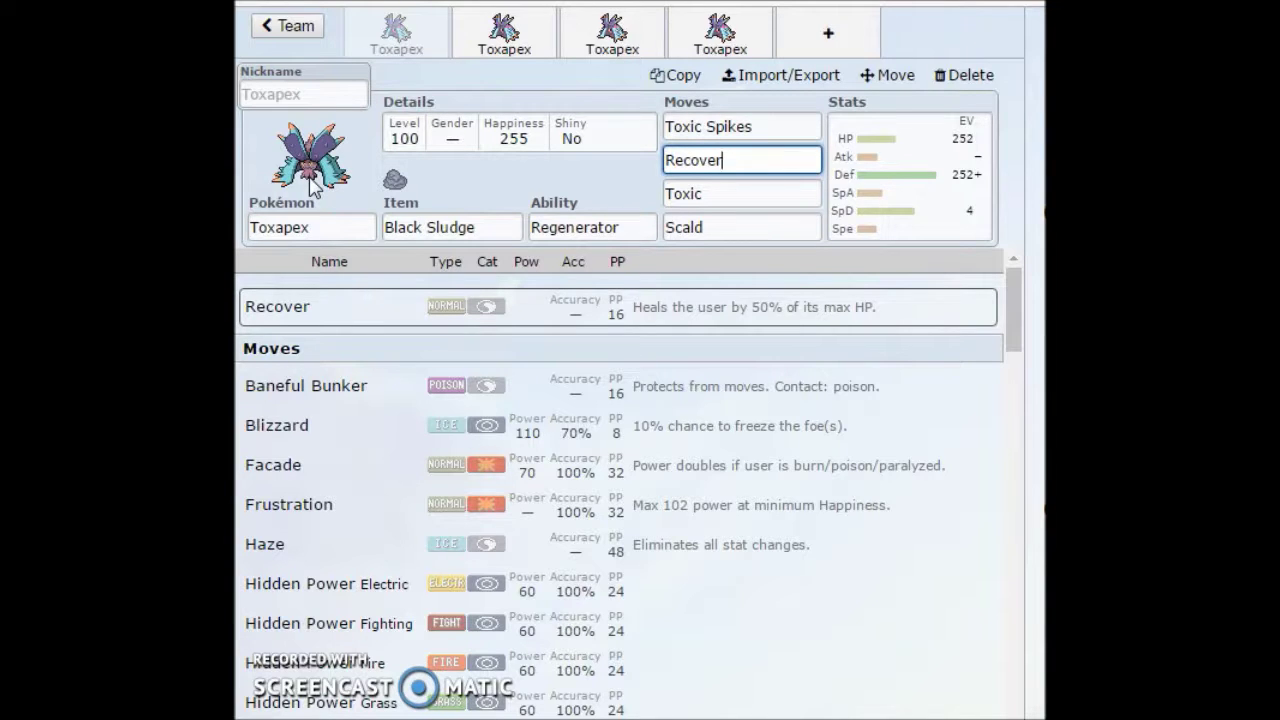
{"action": "left_click", "coordinate": [330, 176]}
{"action": "left_click", "coordinate": [943, 218]}
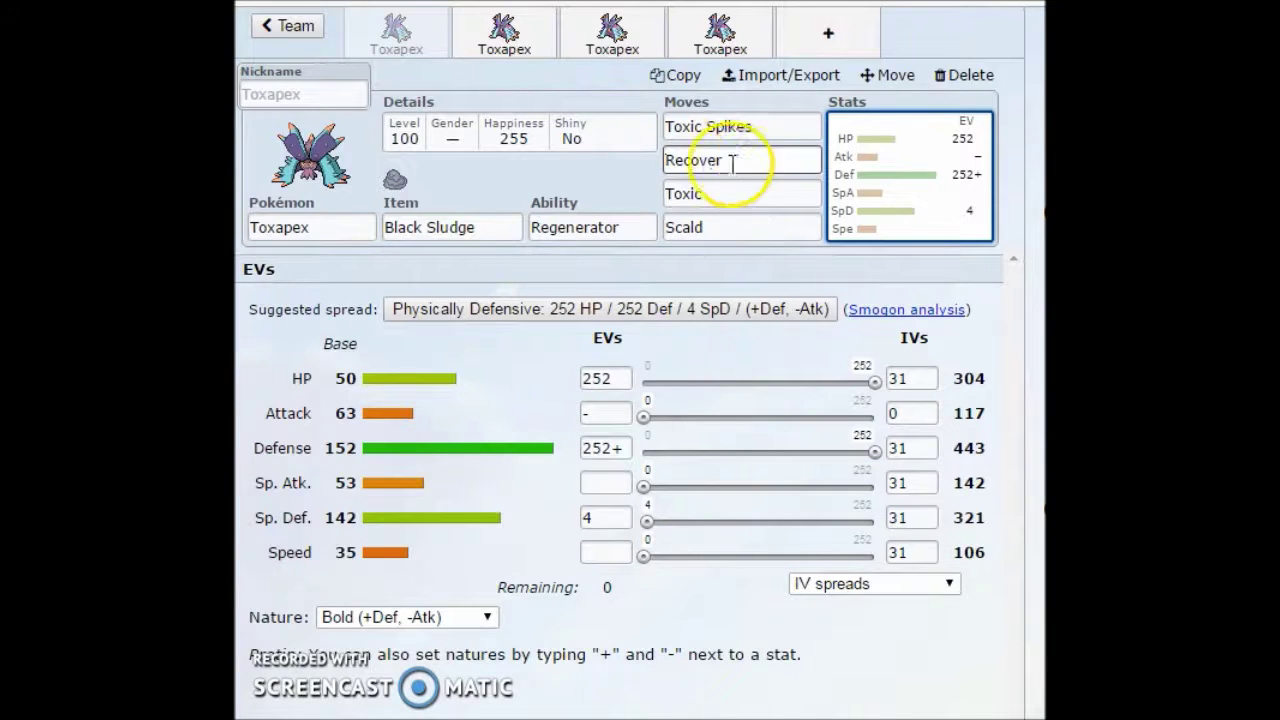
{"action": "left_click", "coordinate": [500, 232]}
{"action": "left_click", "coordinate": [663, 260]}
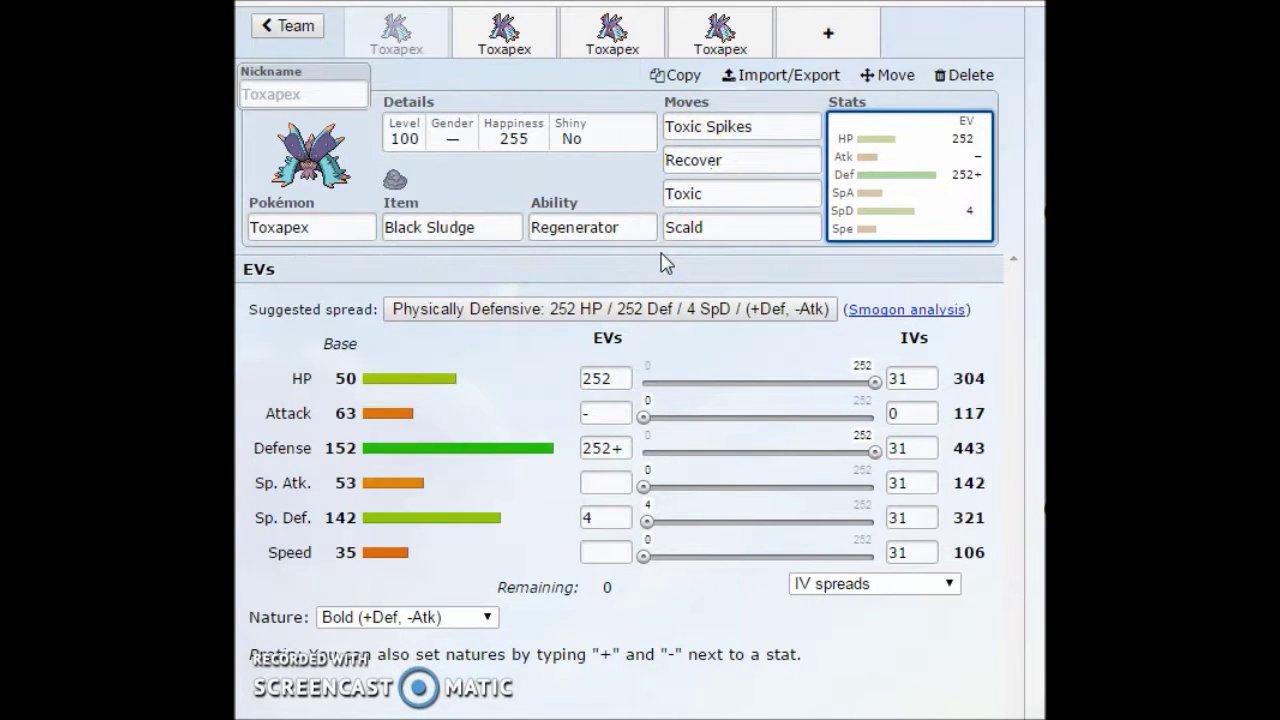
{"action": "left_click", "coordinate": [819, 116]}
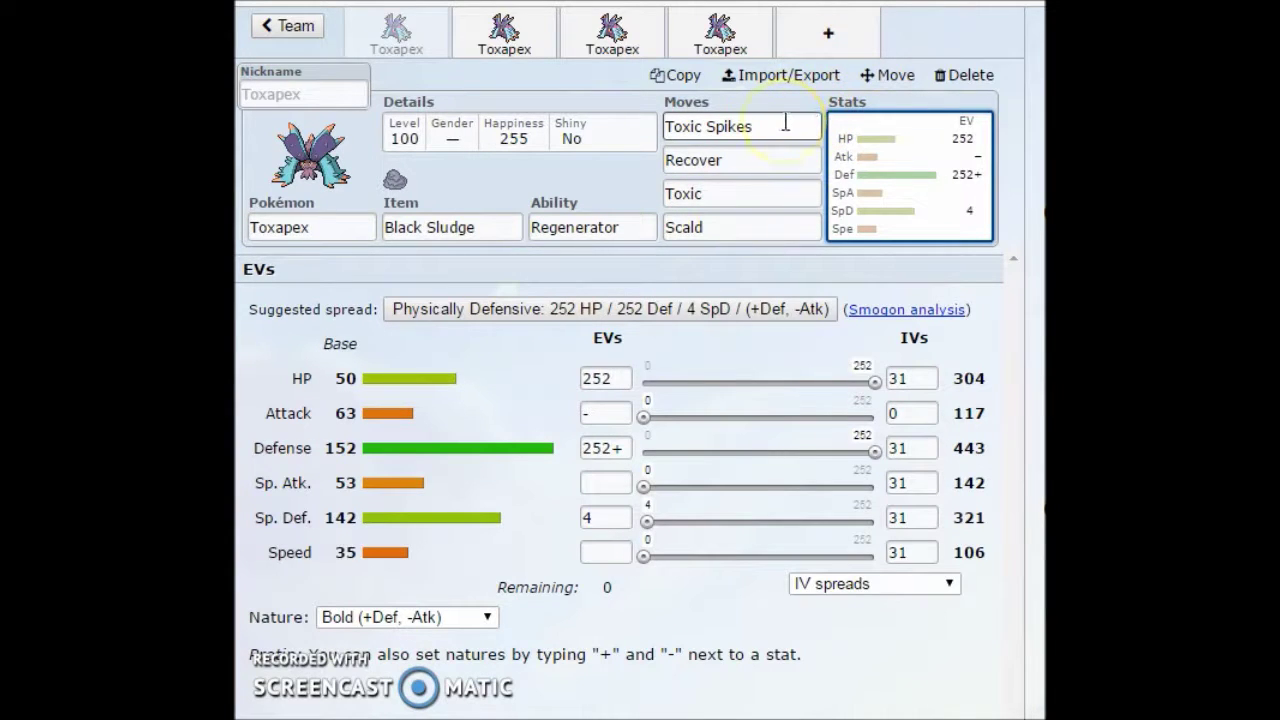
{"action": "left_click", "coordinate": [755, 126]}
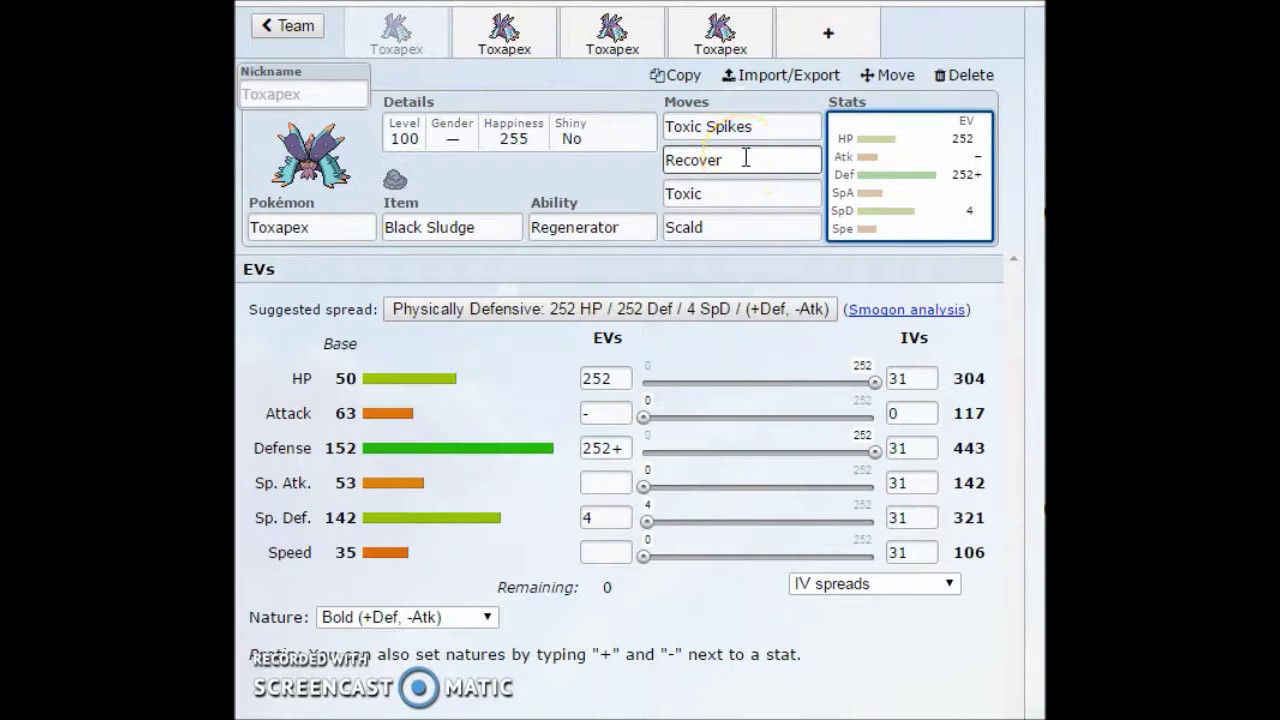
{"action": "left_click", "coordinate": [708, 196]}
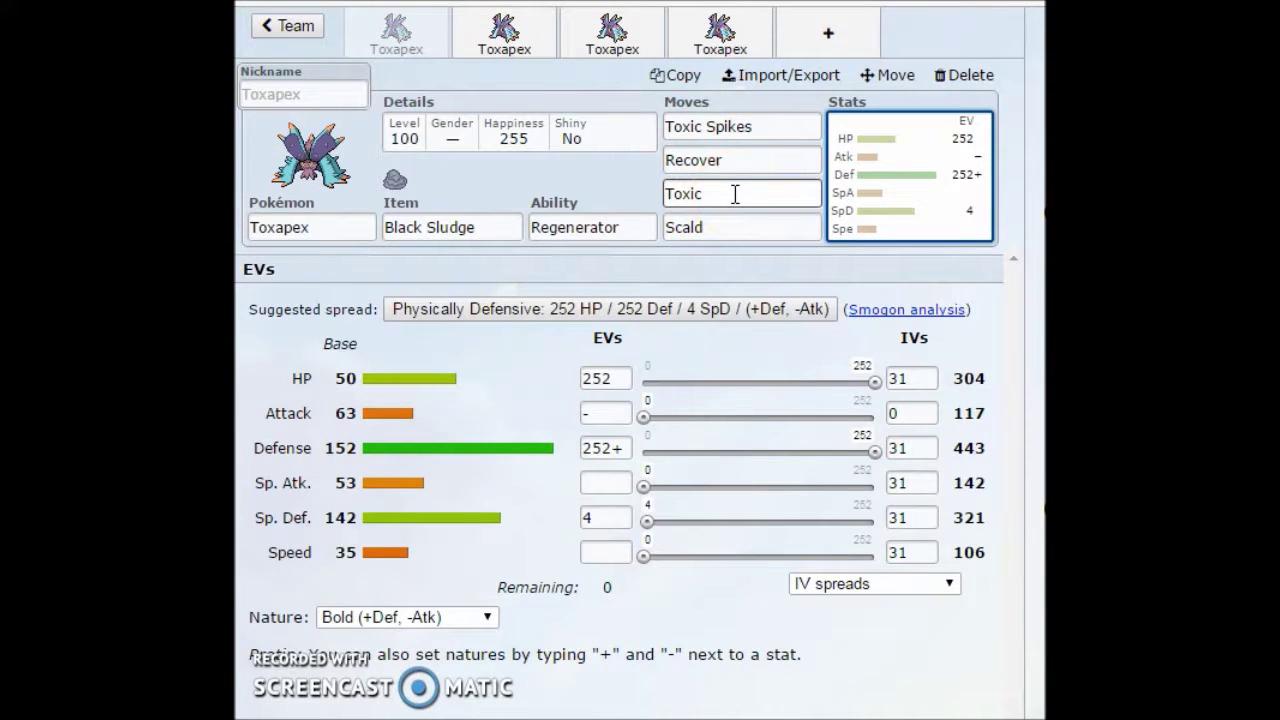
{"action": "left_click", "coordinate": [720, 225]}
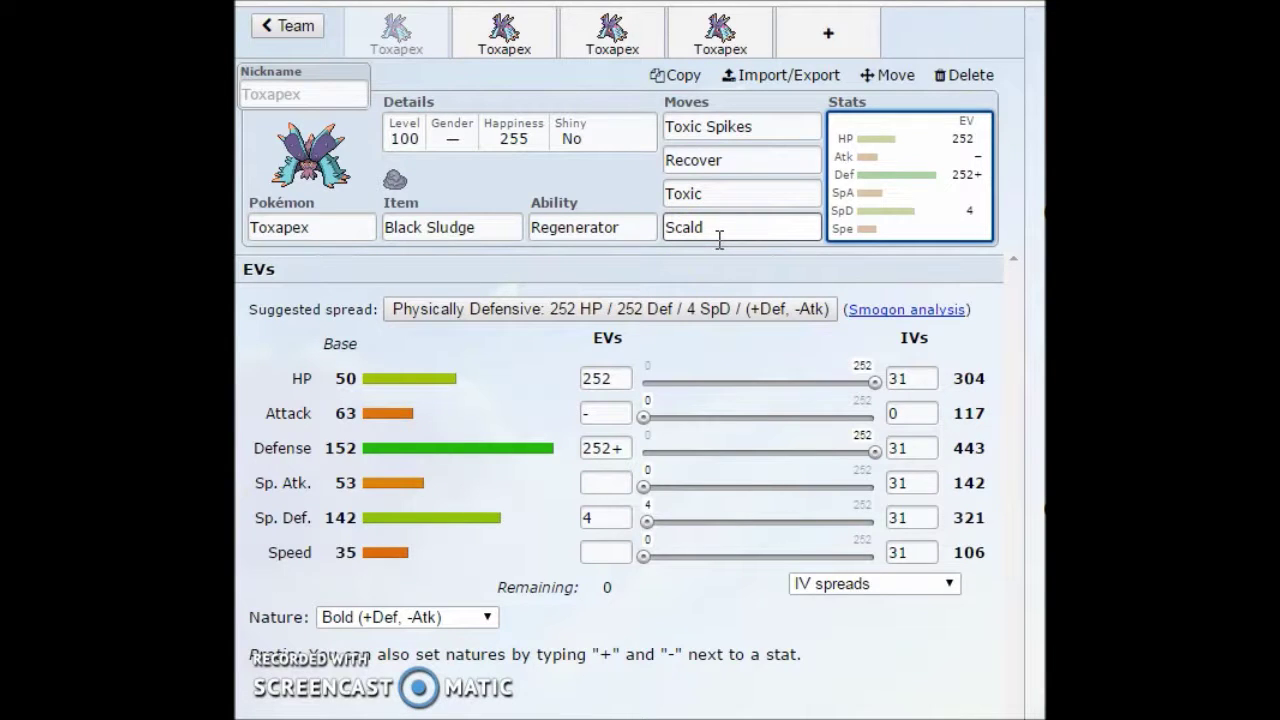
{"action": "left_click", "coordinate": [763, 228]}
{"action": "left_click", "coordinate": [726, 163]}
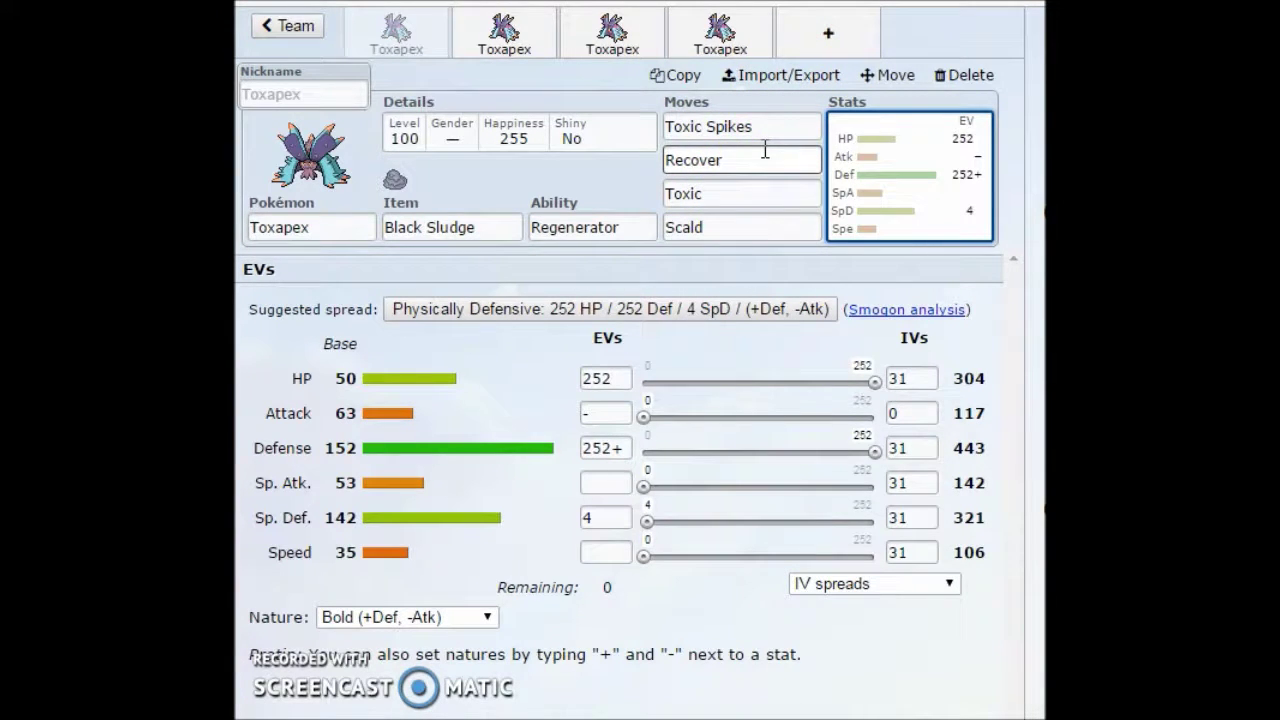
{"action": "left_click", "coordinate": [651, 209]}
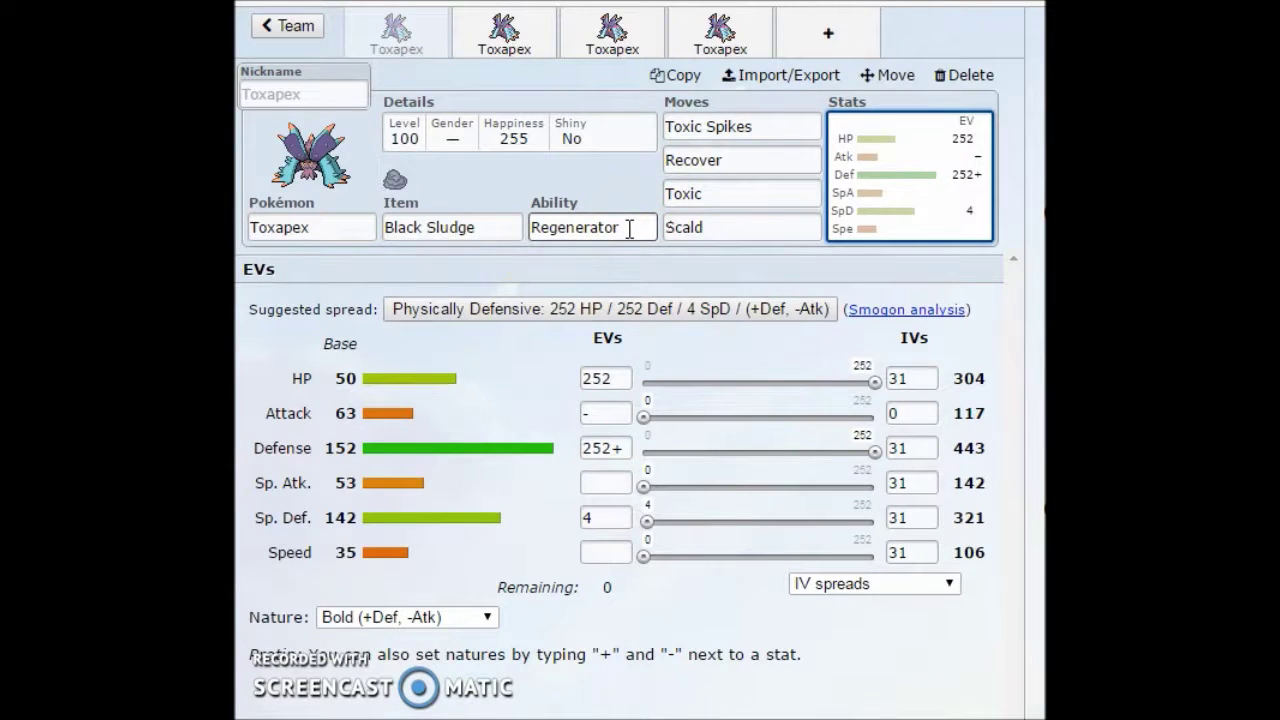
{"action": "left_click", "coordinate": [860, 205]}
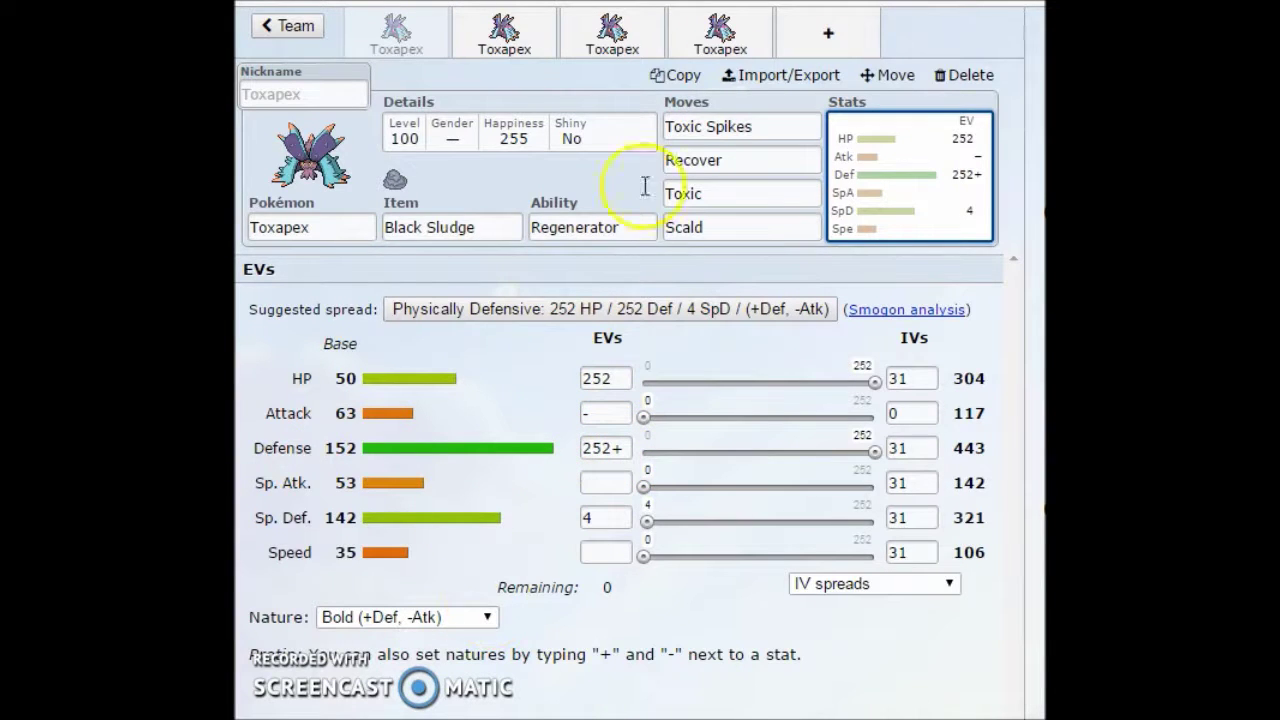
Open the second Toxapex set and review its moves, ability and EV spread.
{"action": "left_click", "coordinate": [510, 46]}
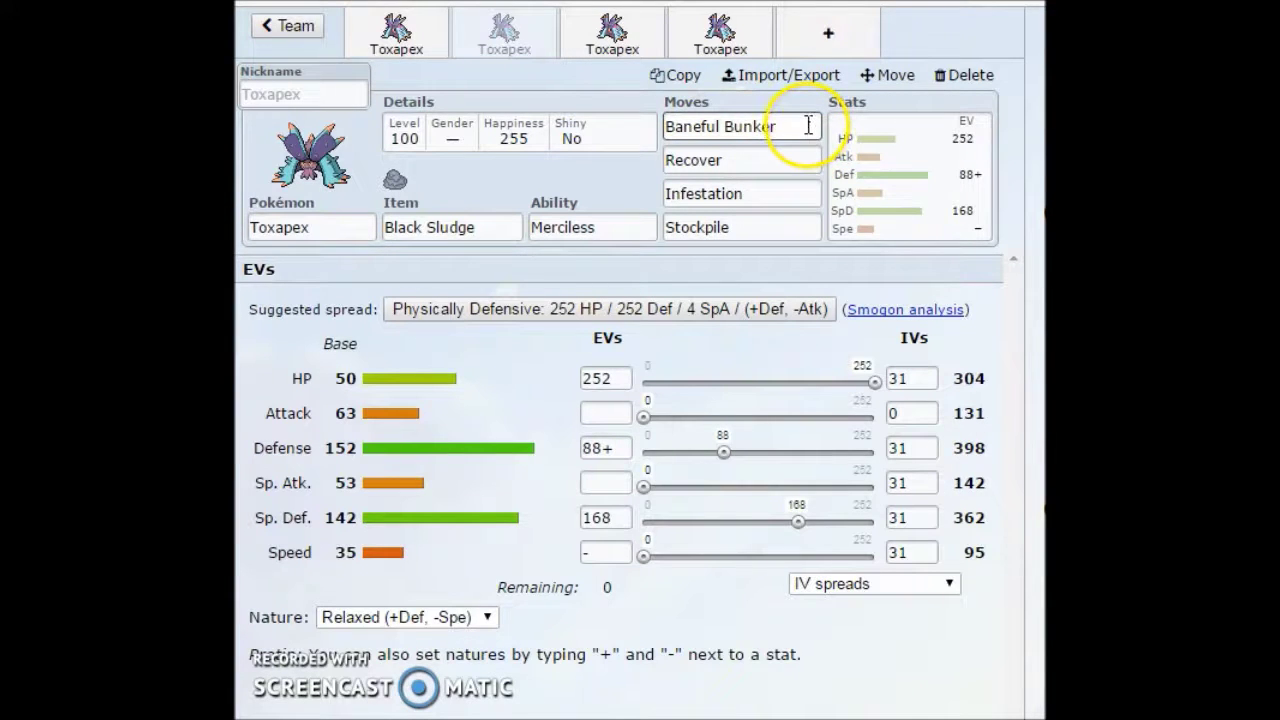
{"action": "left_click", "coordinate": [739, 160]}
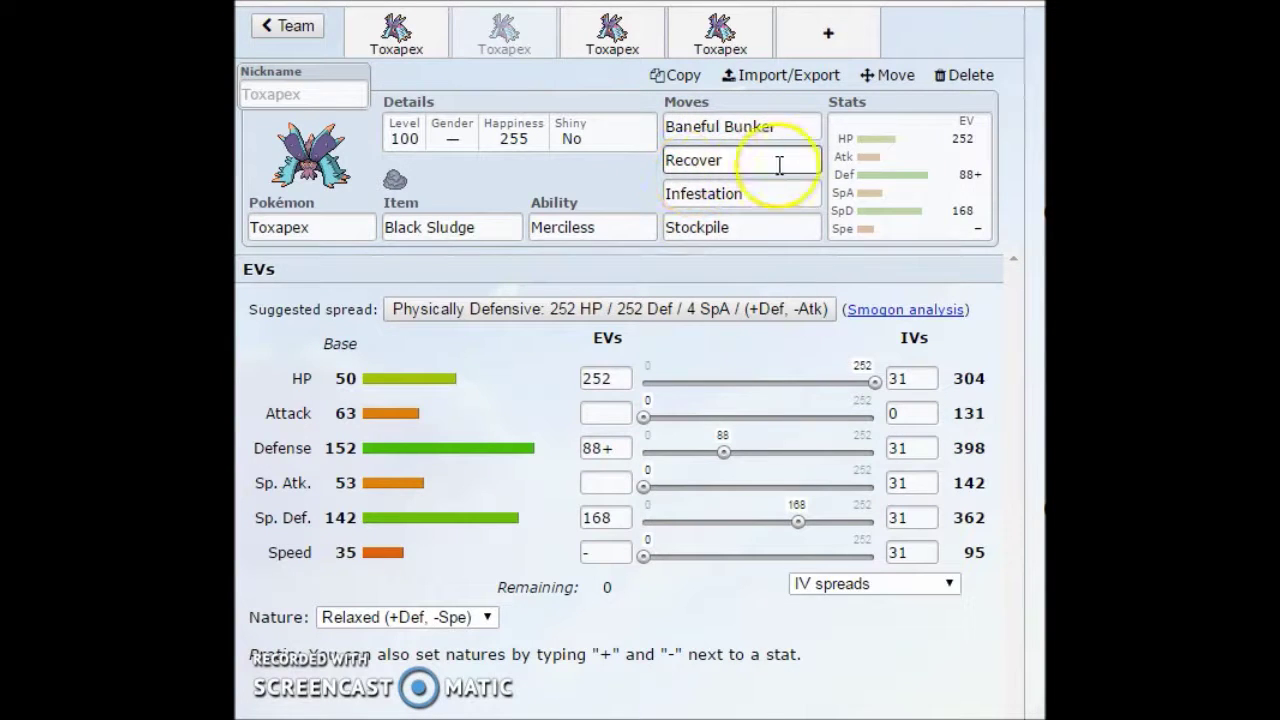
{"action": "left_click", "coordinate": [791, 200]}
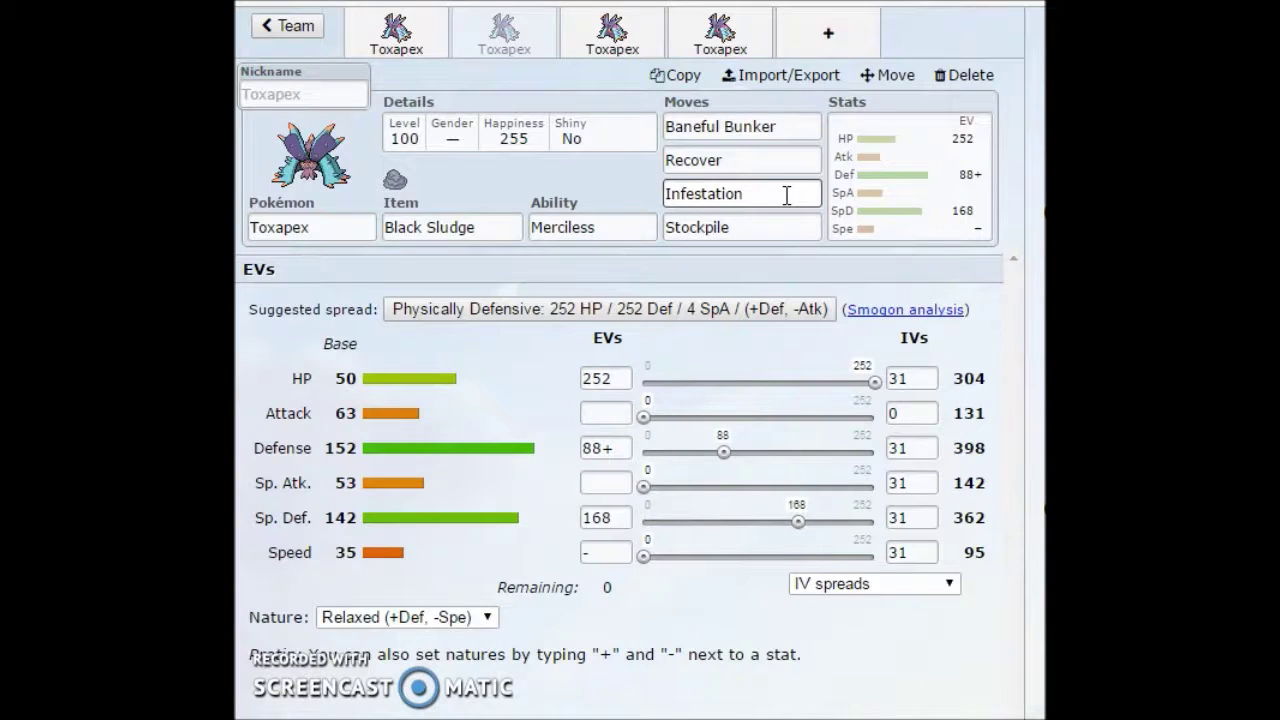
{"action": "left_click", "coordinate": [712, 236]}
{"action": "left_click", "coordinate": [701, 234]}
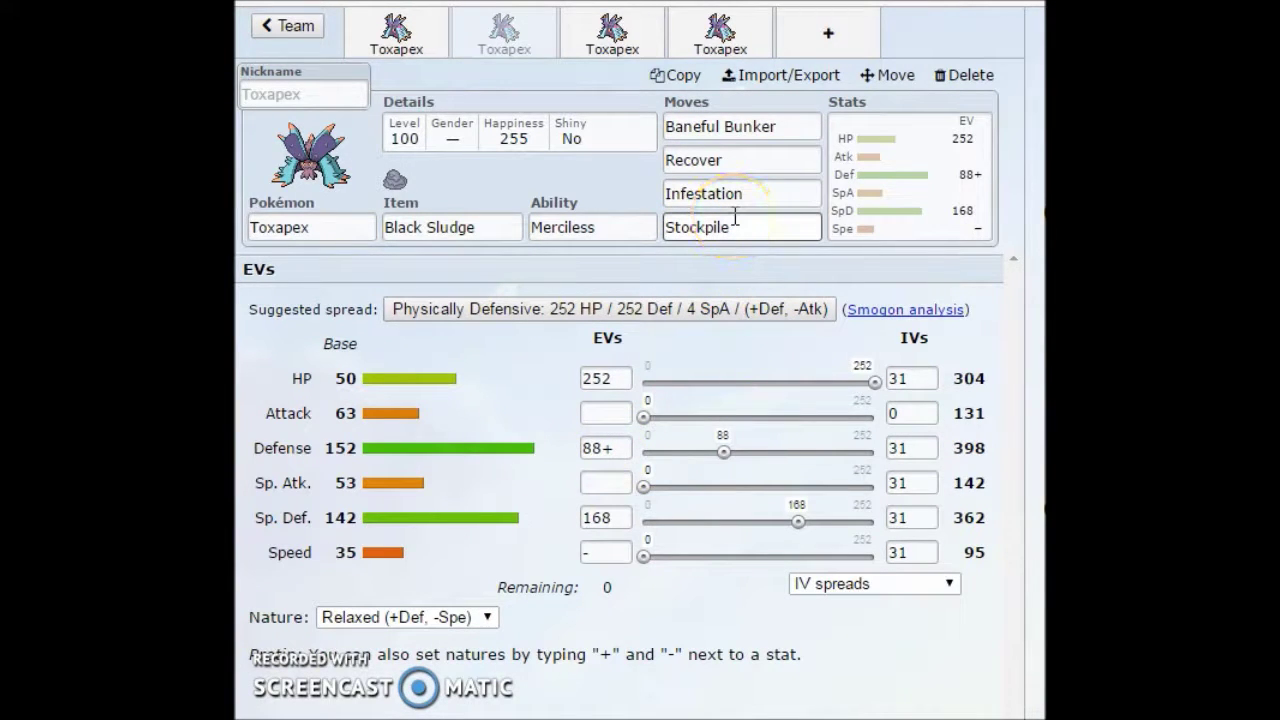
{"action": "left_click", "coordinate": [678, 192]}
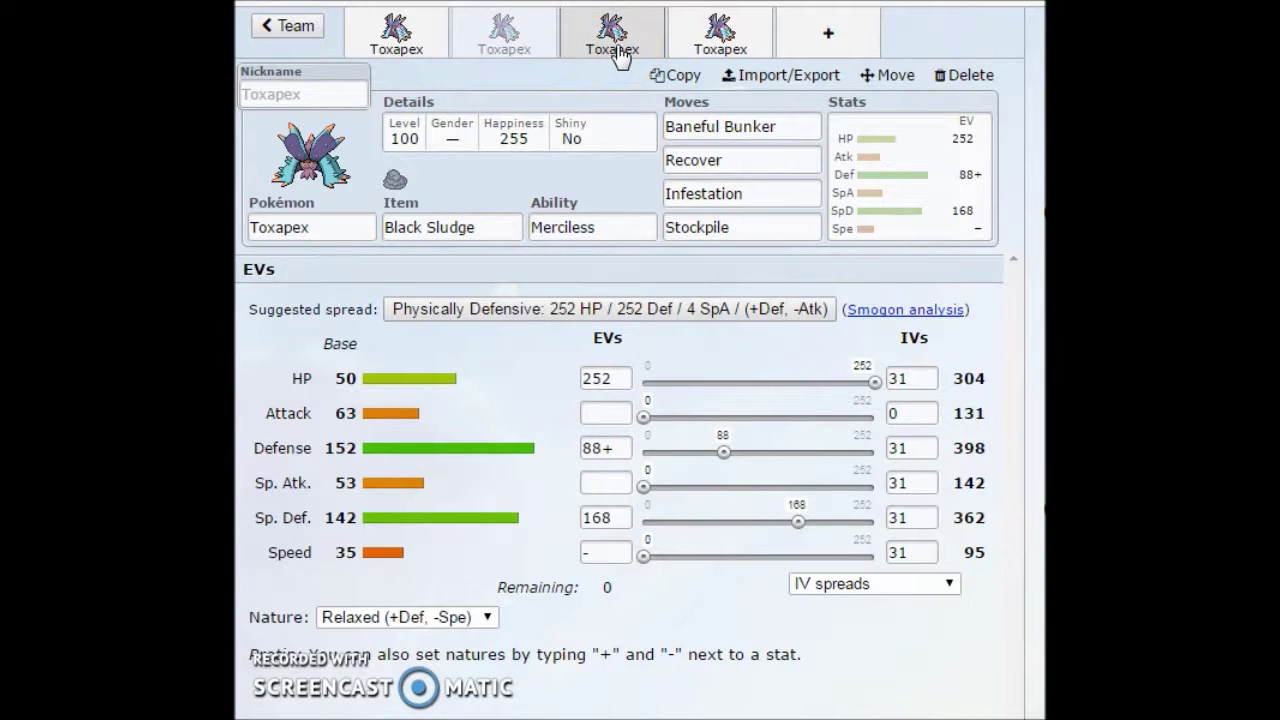
Open the third Toxapex set and examine its EVs and the Recover entry in its first move slot.
{"action": "left_click", "coordinate": [617, 50]}
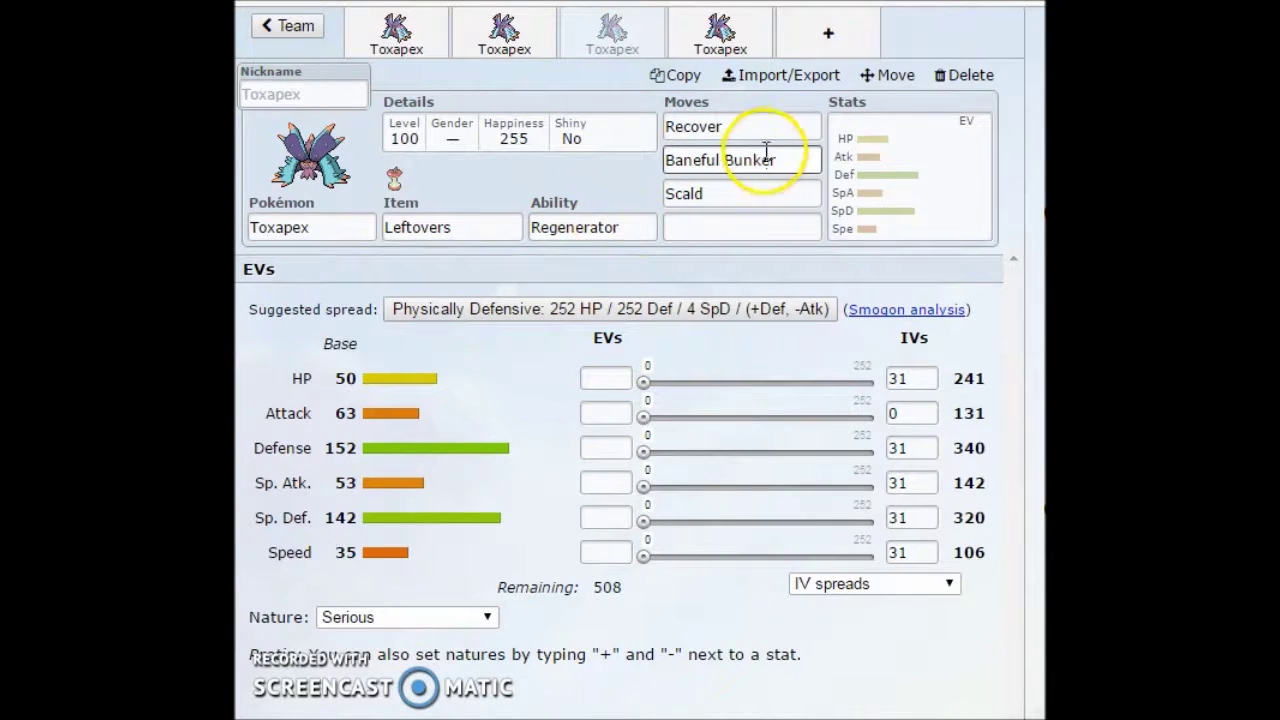
{"action": "left_click", "coordinate": [886, 177]}
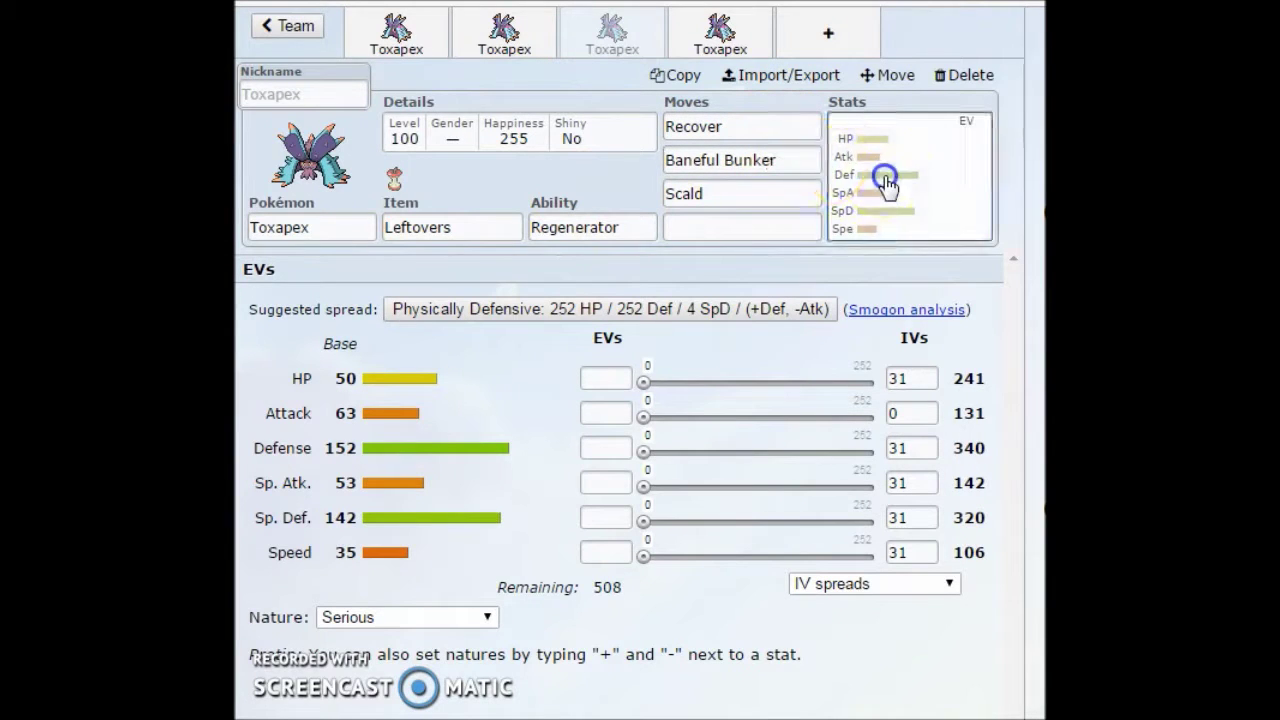
{"action": "left_click", "coordinate": [759, 130]}
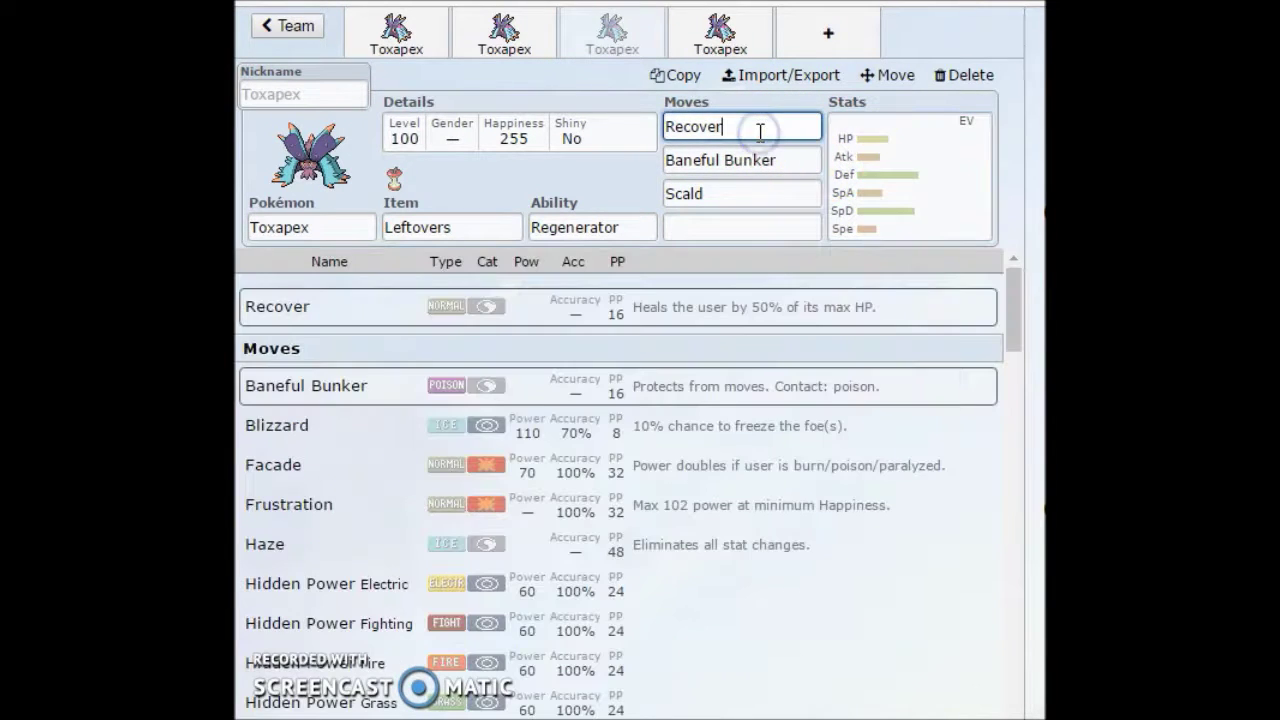
Browse the available moves for the third set's empty fourth slot, from Baneful Bunker down to Toxic Spikes.
{"action": "left_click", "coordinate": [734, 232]}
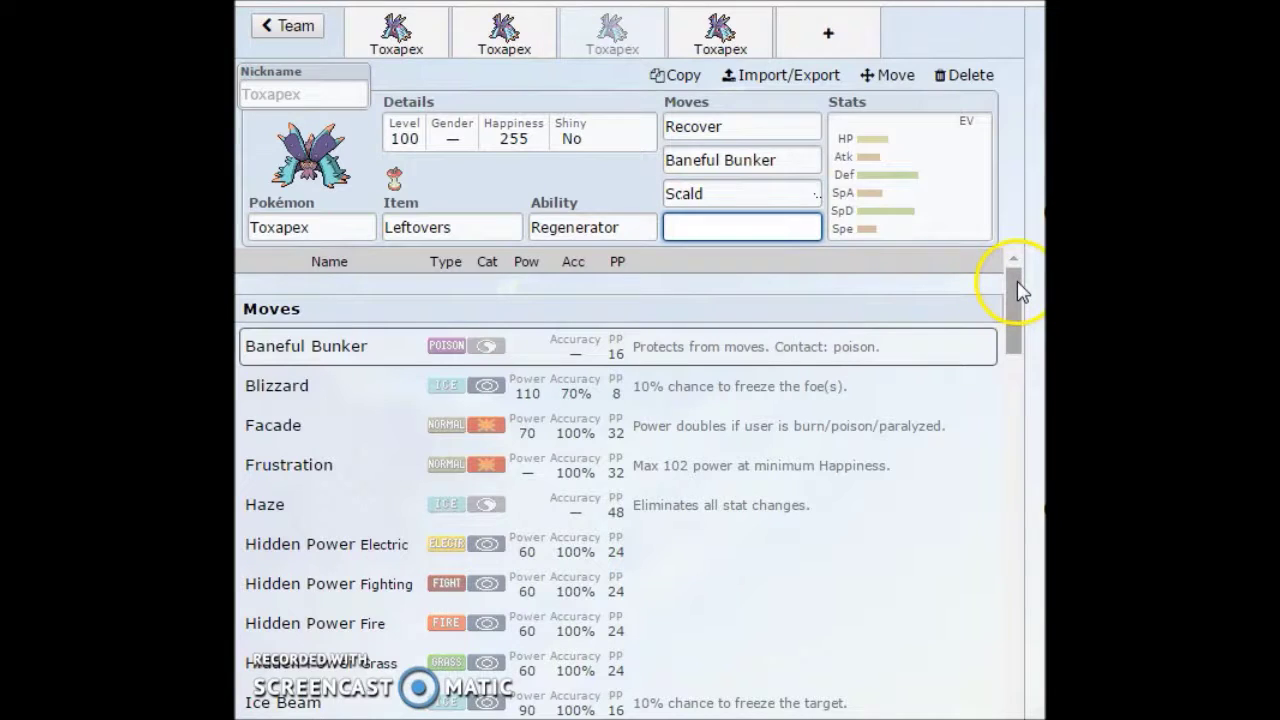
{"action": "left_click_drag", "start_coordinate": [1017, 290], "coordinate": [1015, 300]}
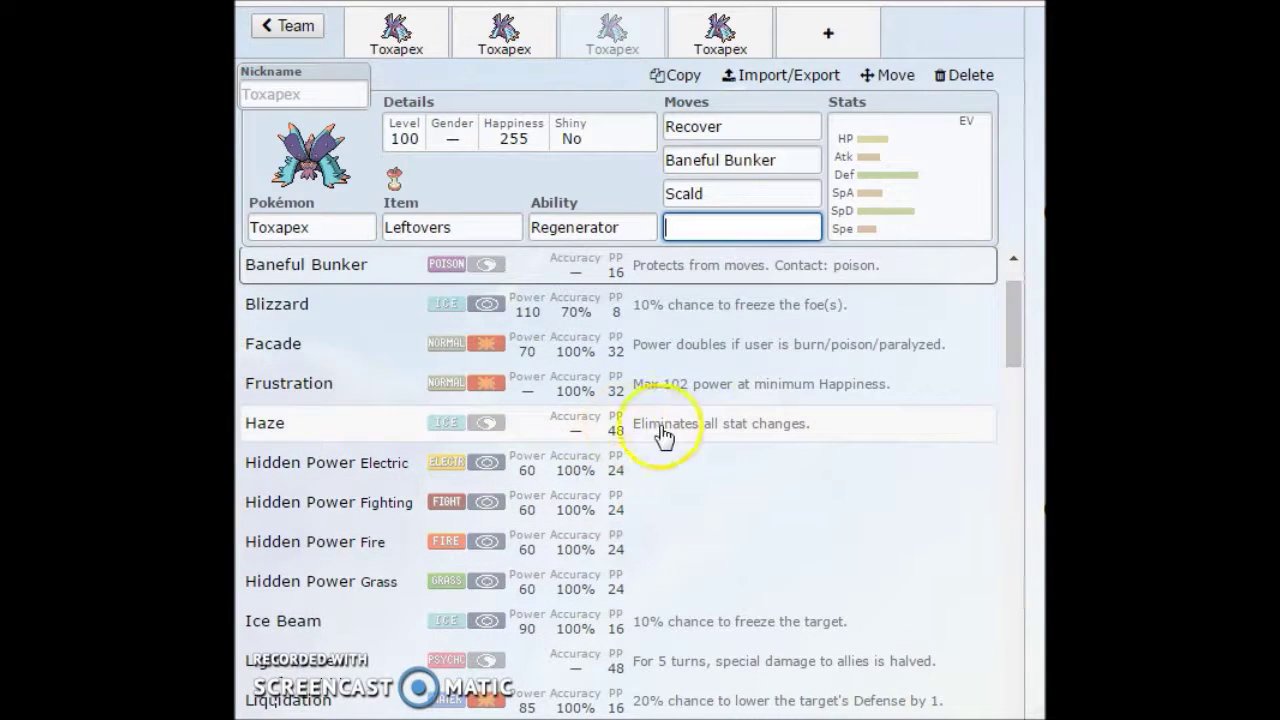
{"action": "left_click", "coordinate": [1011, 335]}
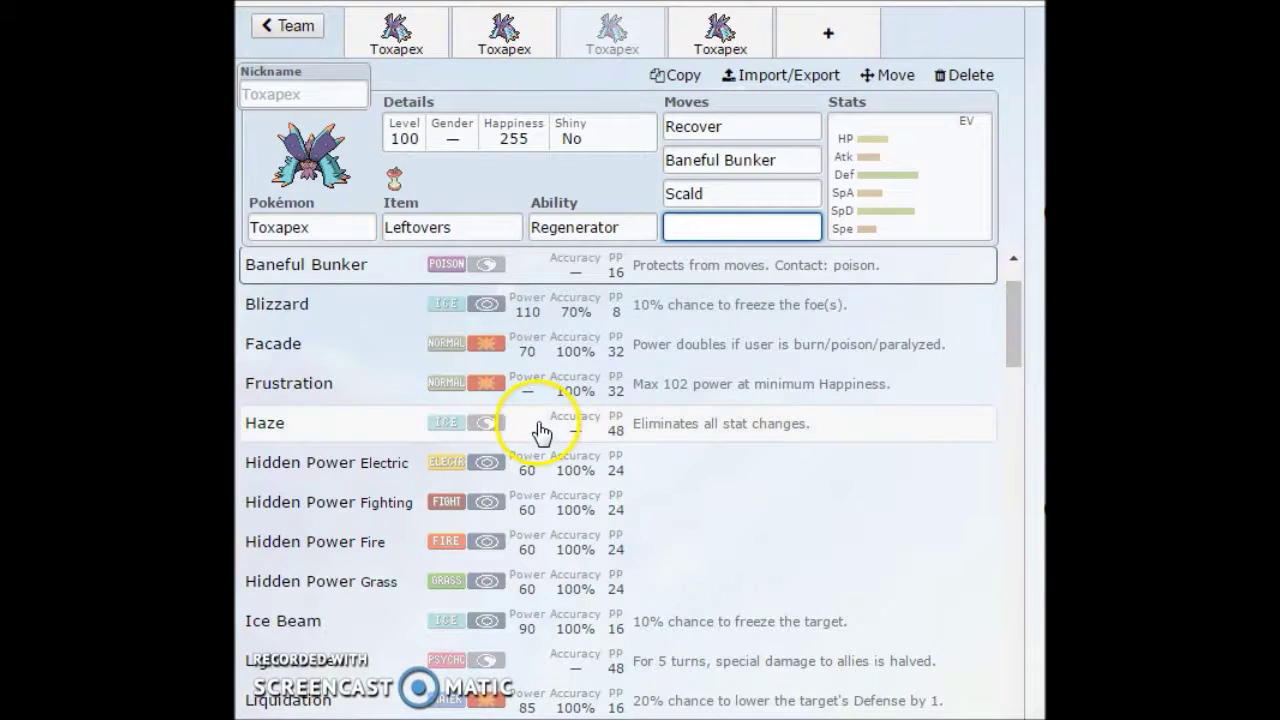
{"action": "left_click_drag", "start_coordinate": [1012, 318], "coordinate": [1022, 352]}
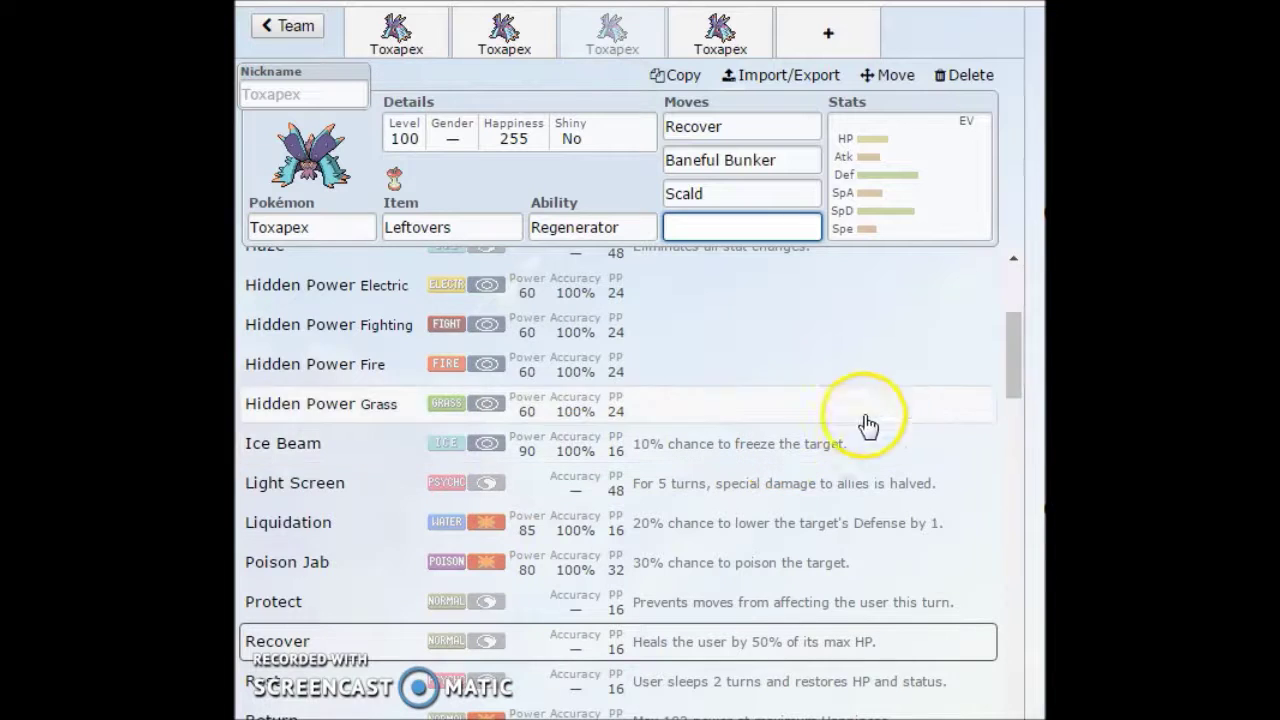
{"action": "left_click_drag", "start_coordinate": [1014, 347], "coordinate": [1020, 429]}
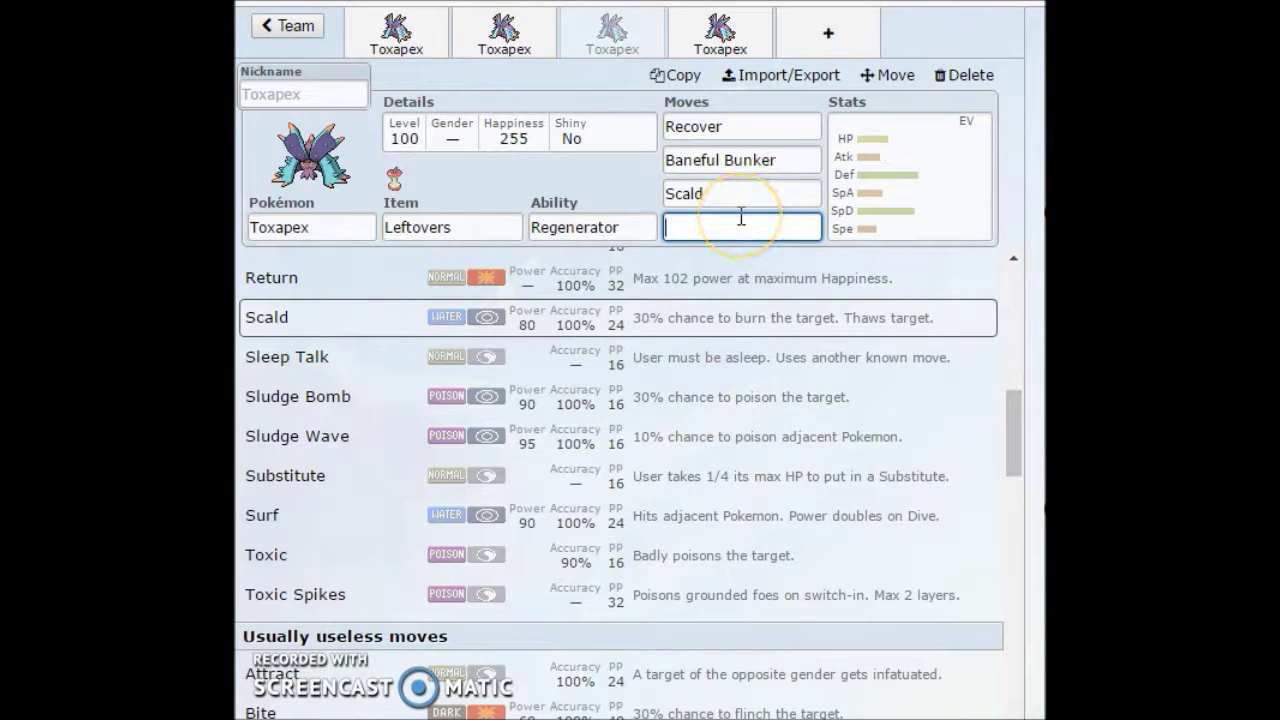
Browse the rest of the moves available for the third set's empty fourth slot, including the usually useless ones, and return to its EV spread.
{"action": "left_click", "coordinate": [1012, 466]}
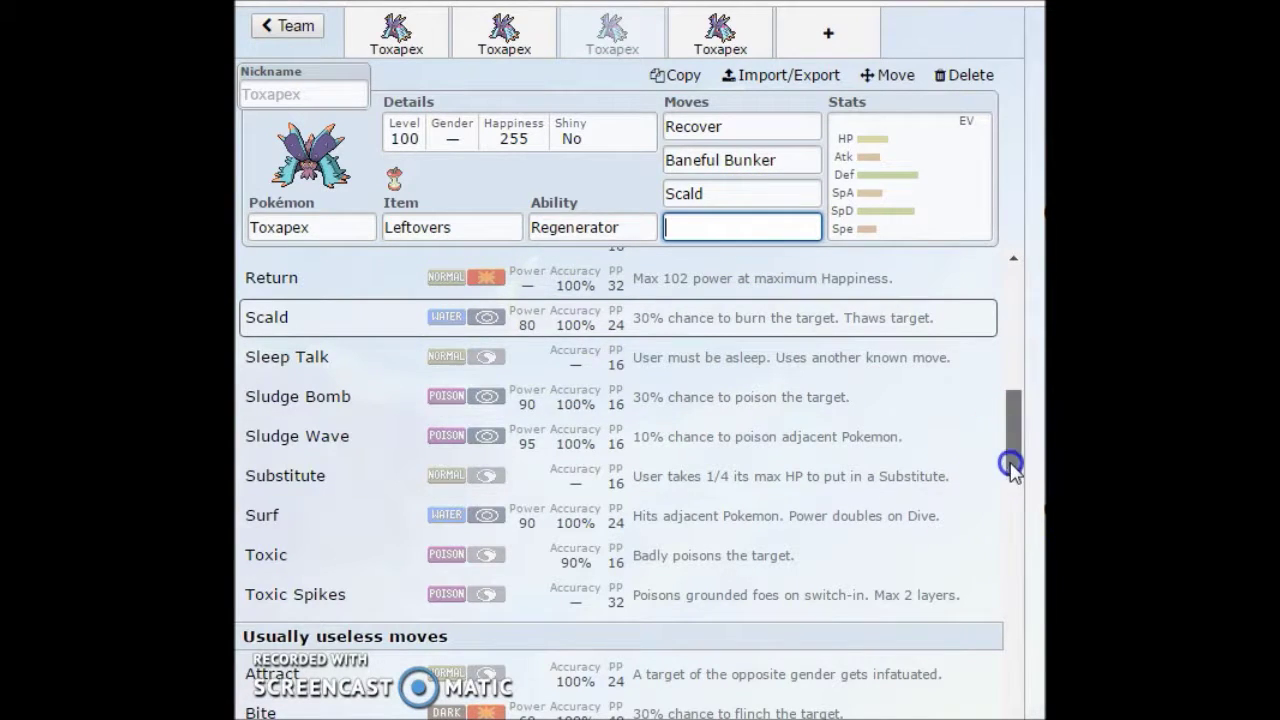
{"action": "left_click_drag", "start_coordinate": [1012, 466], "coordinate": [1012, 680]}
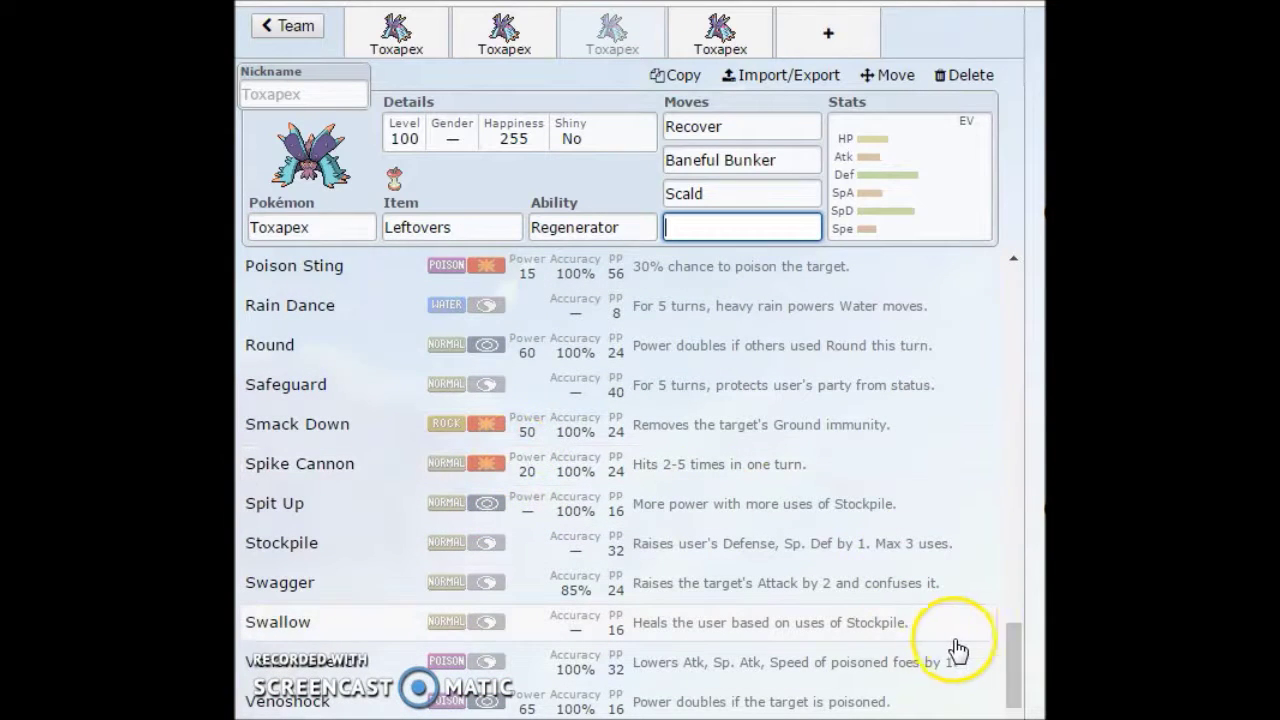
{"action": "left_click_drag", "start_coordinate": [1010, 663], "coordinate": [1014, 680]}
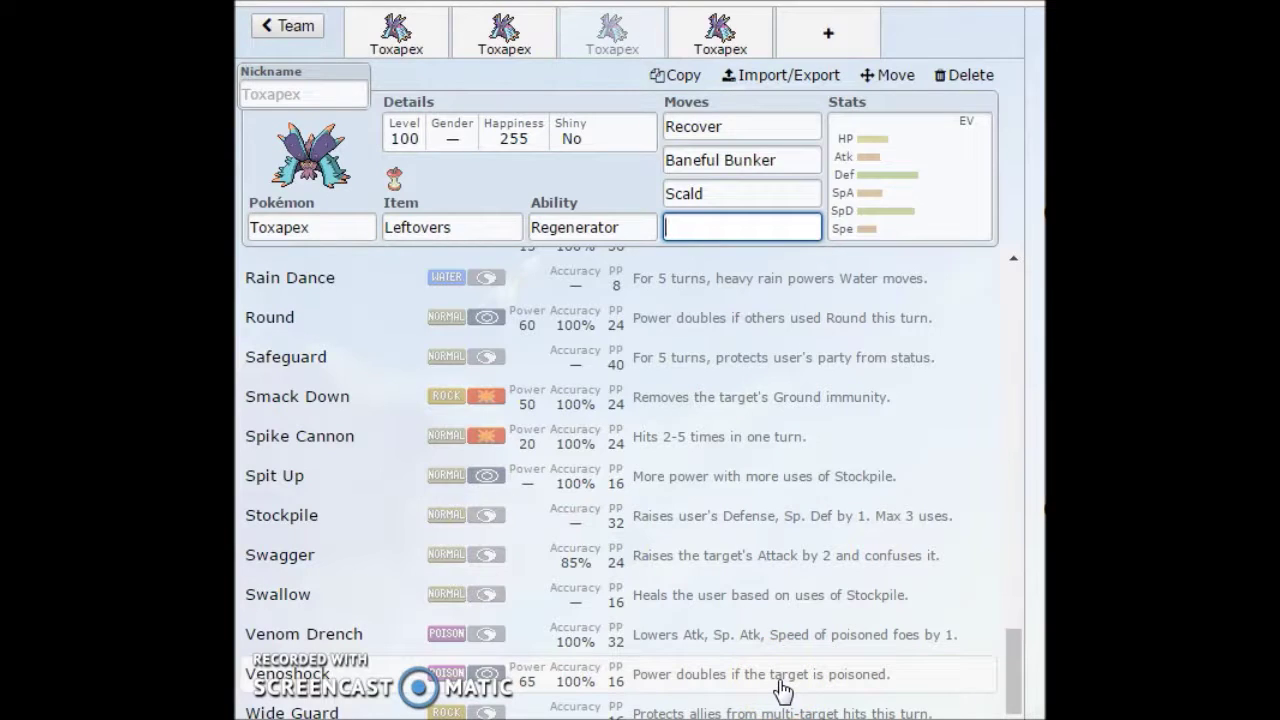
{"action": "left_click_drag", "start_coordinate": [1010, 688], "coordinate": [984, 283]}
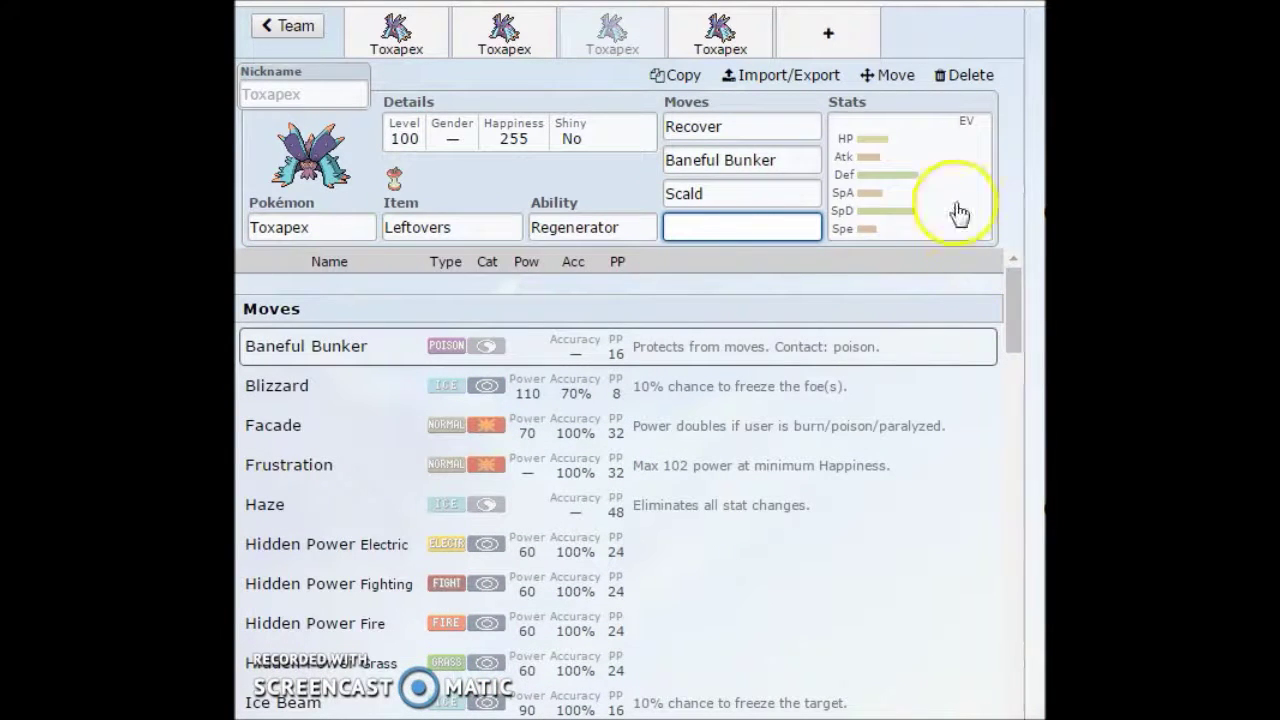
{"action": "left_click", "coordinate": [836, 224]}
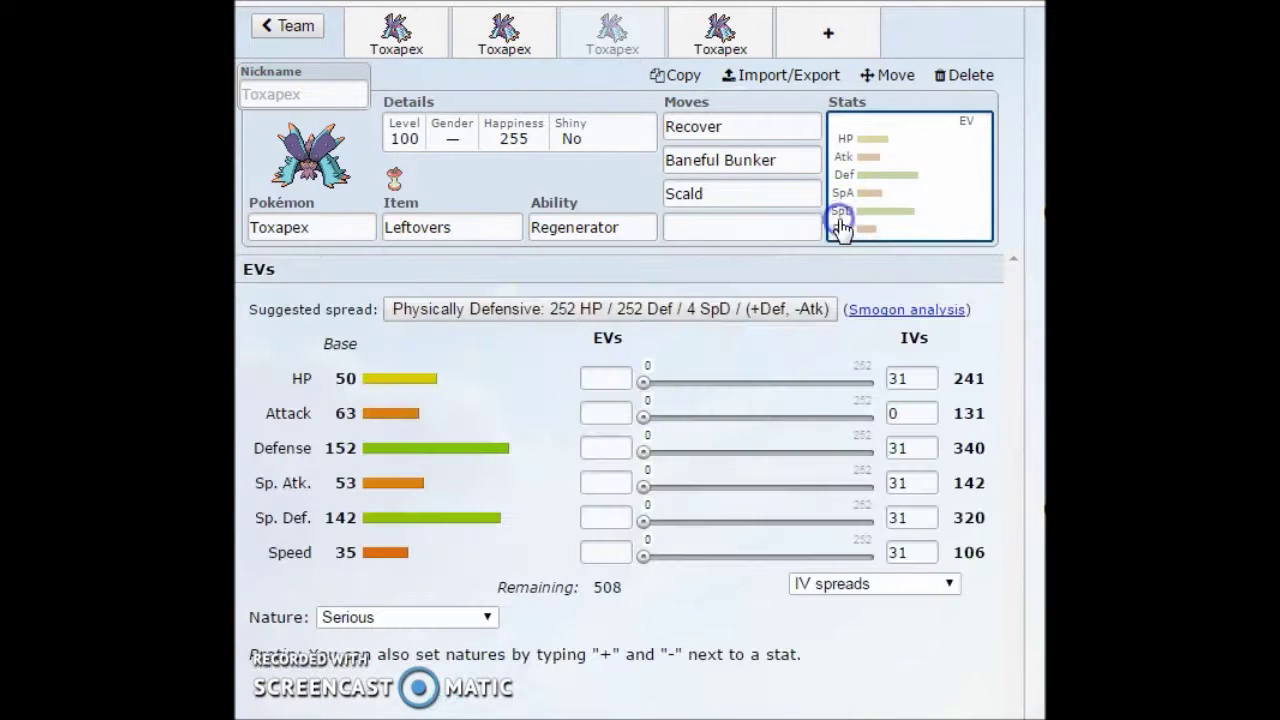
Open the fourth Toxapex set and review its moves Toxic Spikes, Light Screen, Recover and Scald.
{"action": "left_click", "coordinate": [714, 36]}
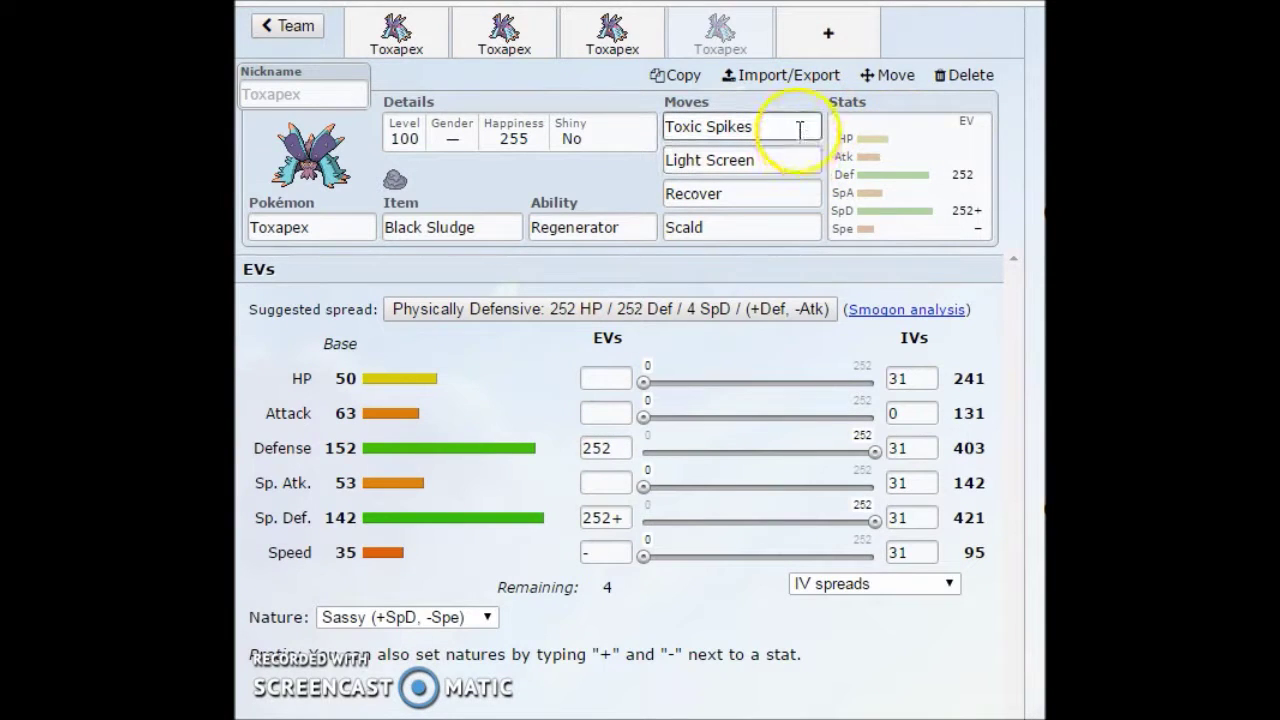
{"action": "left_click", "coordinate": [775, 159]}
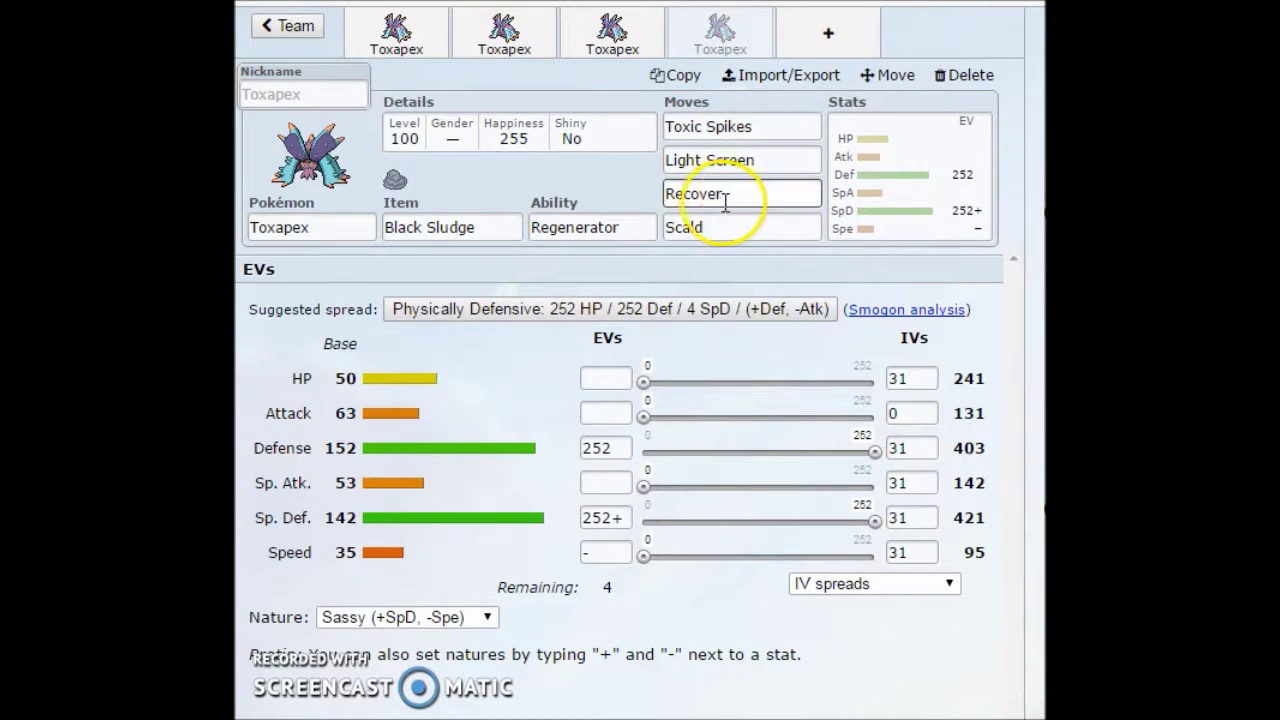
{"action": "left_click", "coordinate": [716, 228]}
{"action": "type", "text": "-"}
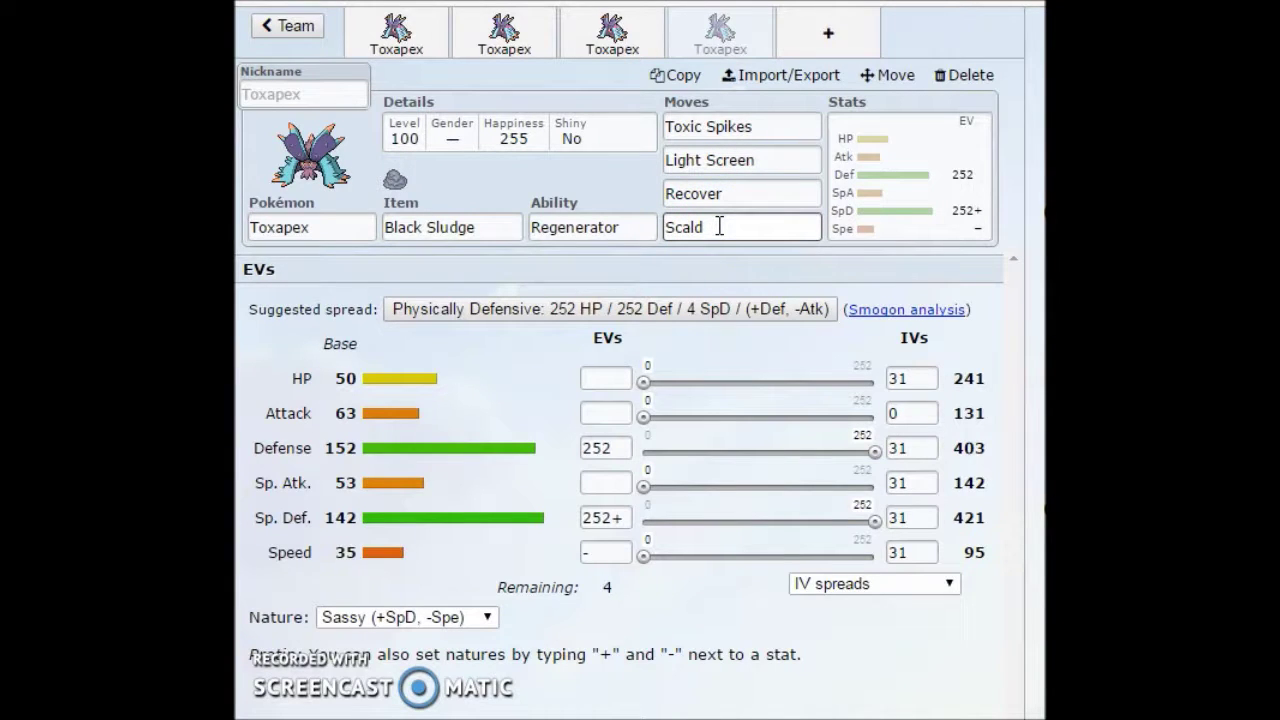
Examine the fourth set's EV spread, looking at the Defense, Sp. Def. and Speed rows and the stats summary.
{"action": "left_click", "coordinate": [455, 452]}
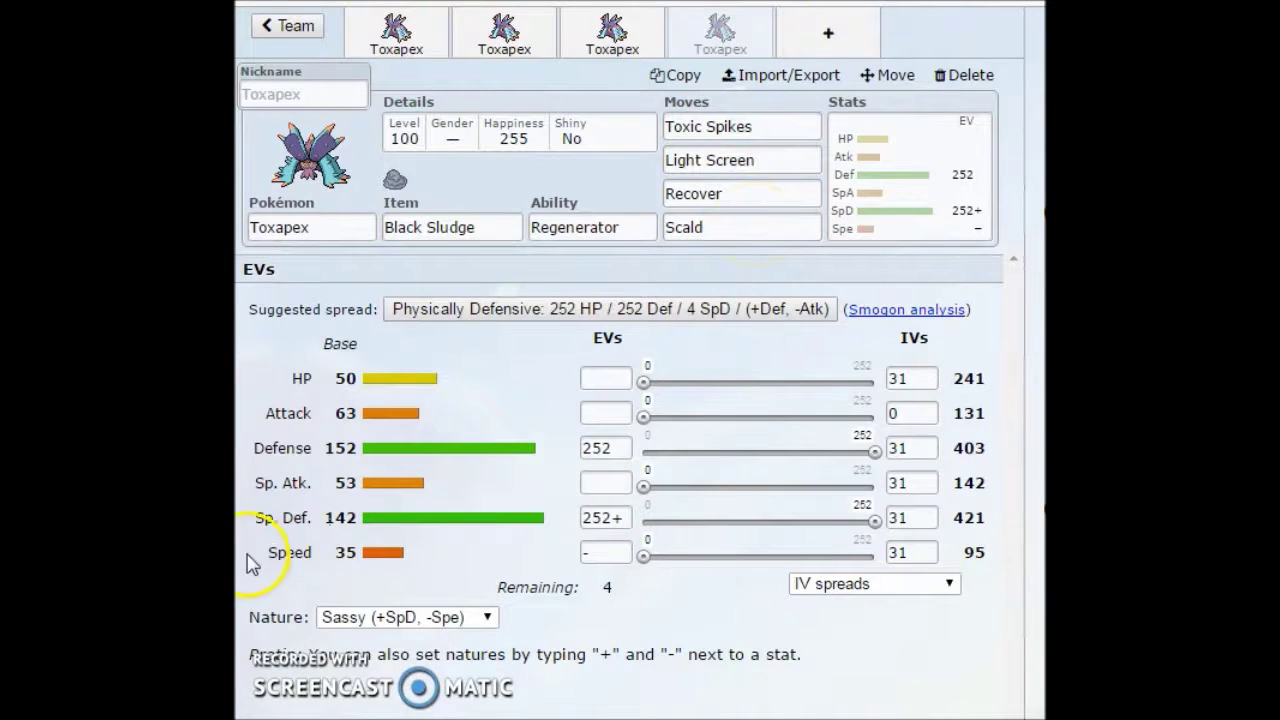
{"action": "left_click", "coordinate": [627, 507]}
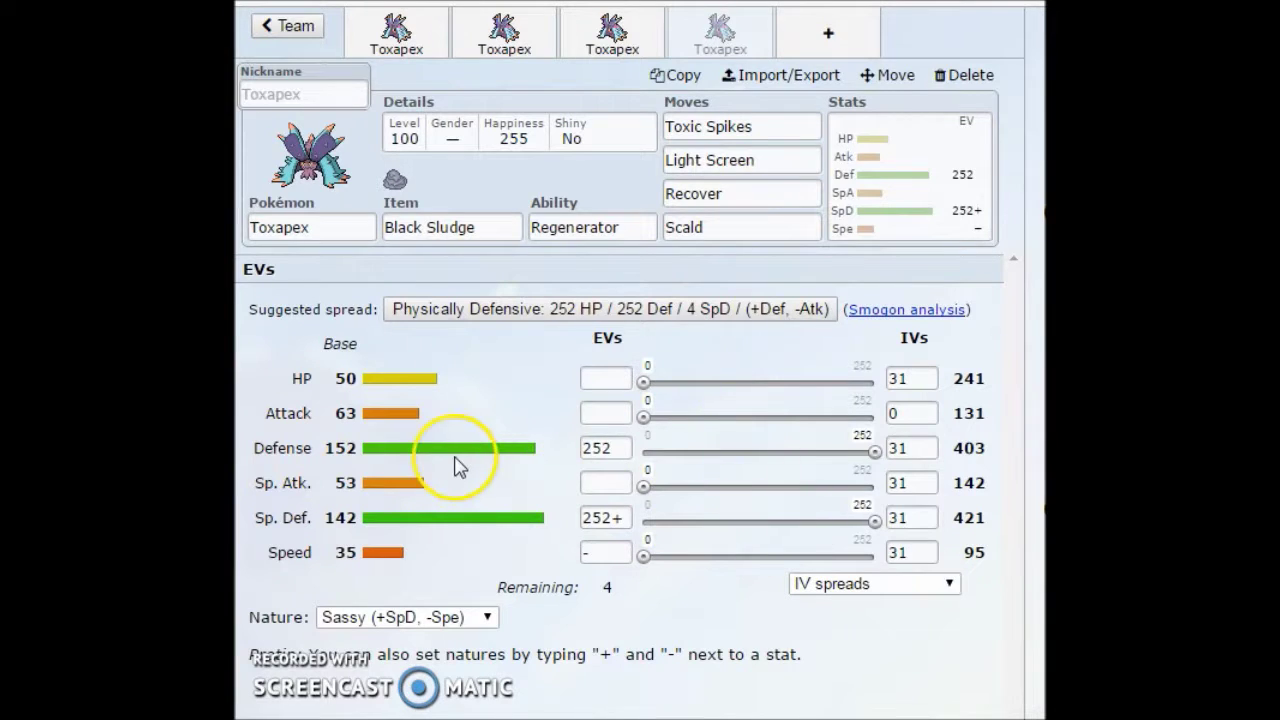
{"action": "left_click", "coordinate": [606, 553]}
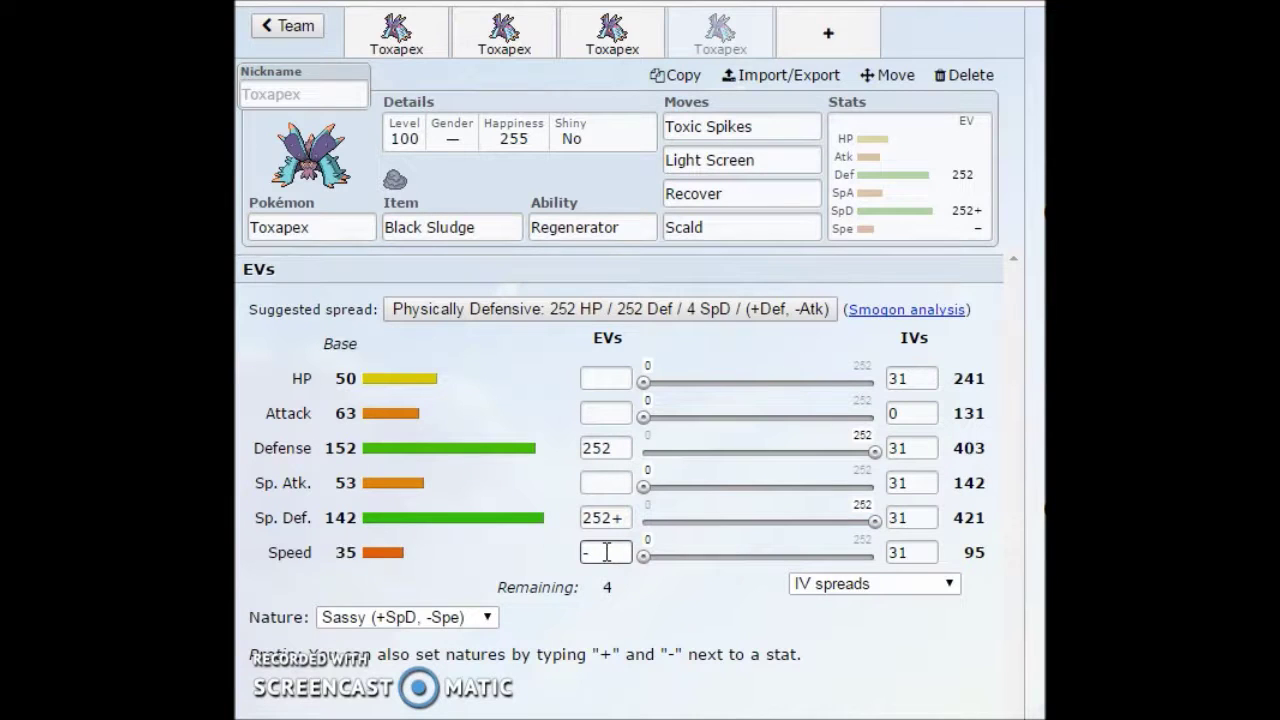
{"action": "left_click", "coordinate": [313, 566]}
{"action": "left_click", "coordinate": [380, 535]}
{"action": "left_click", "coordinate": [341, 552]}
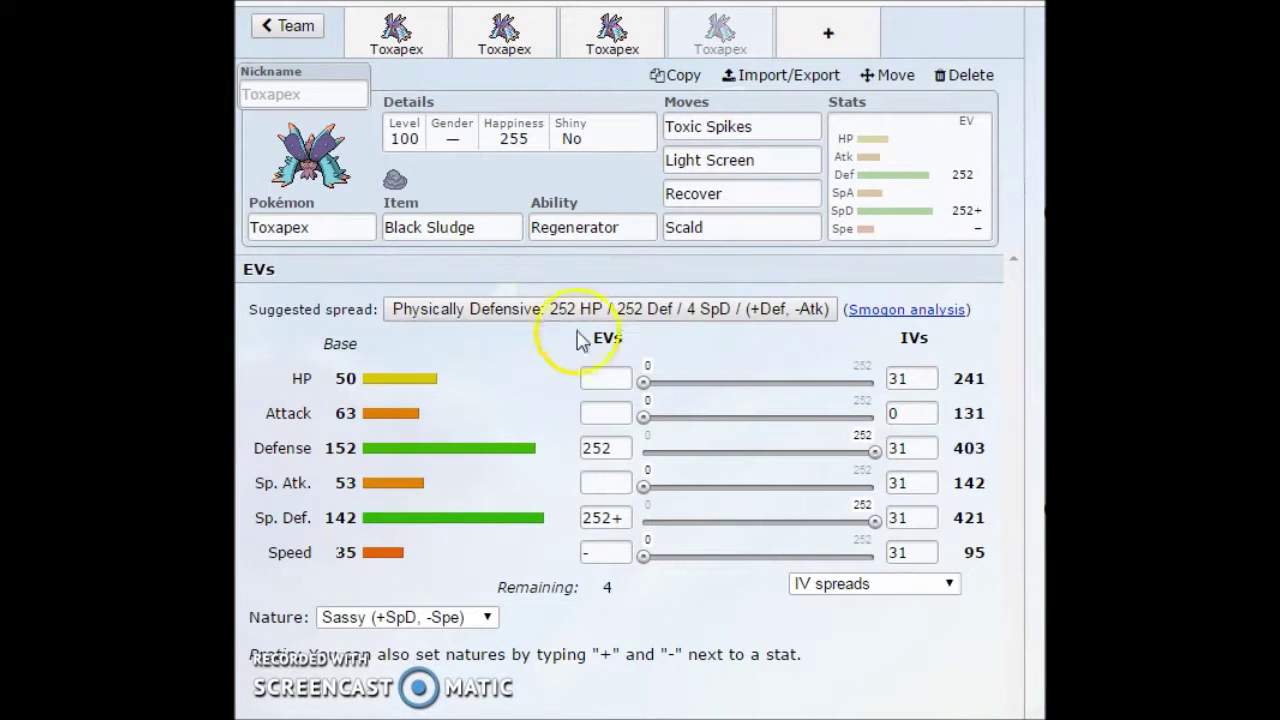
{"action": "left_click", "coordinate": [900, 214]}
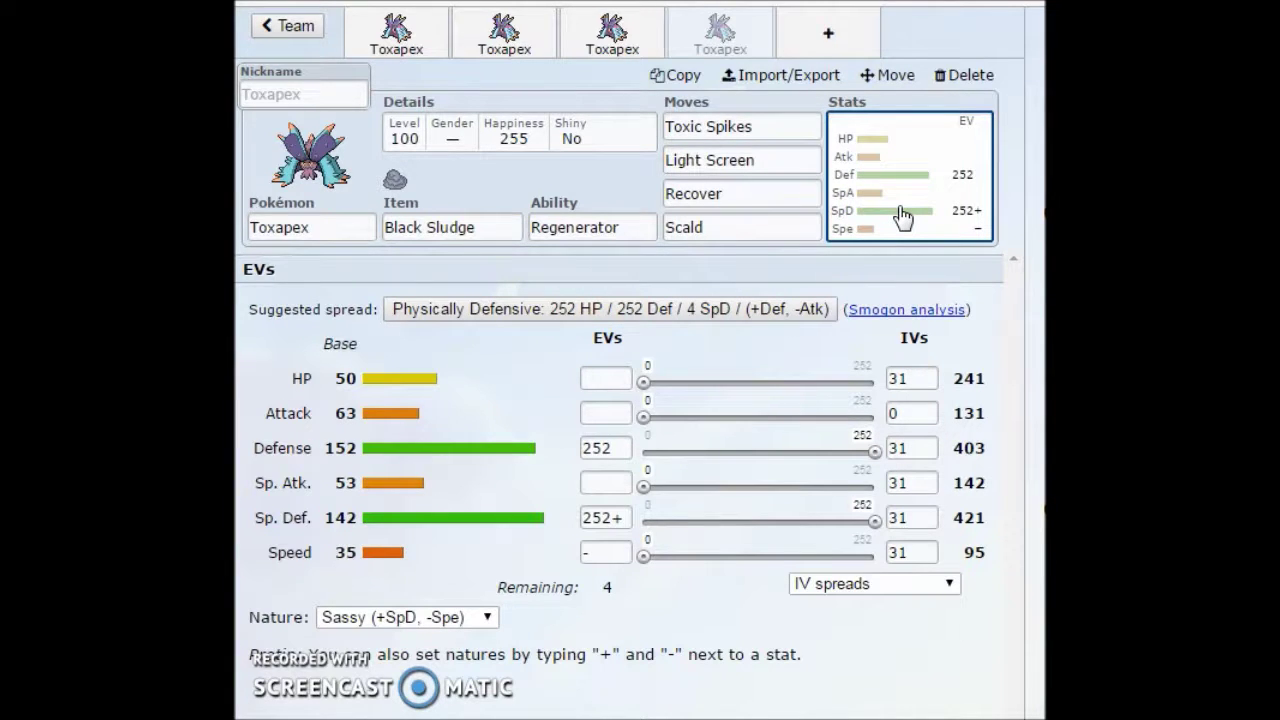
{"action": "left_click", "coordinate": [893, 80]}
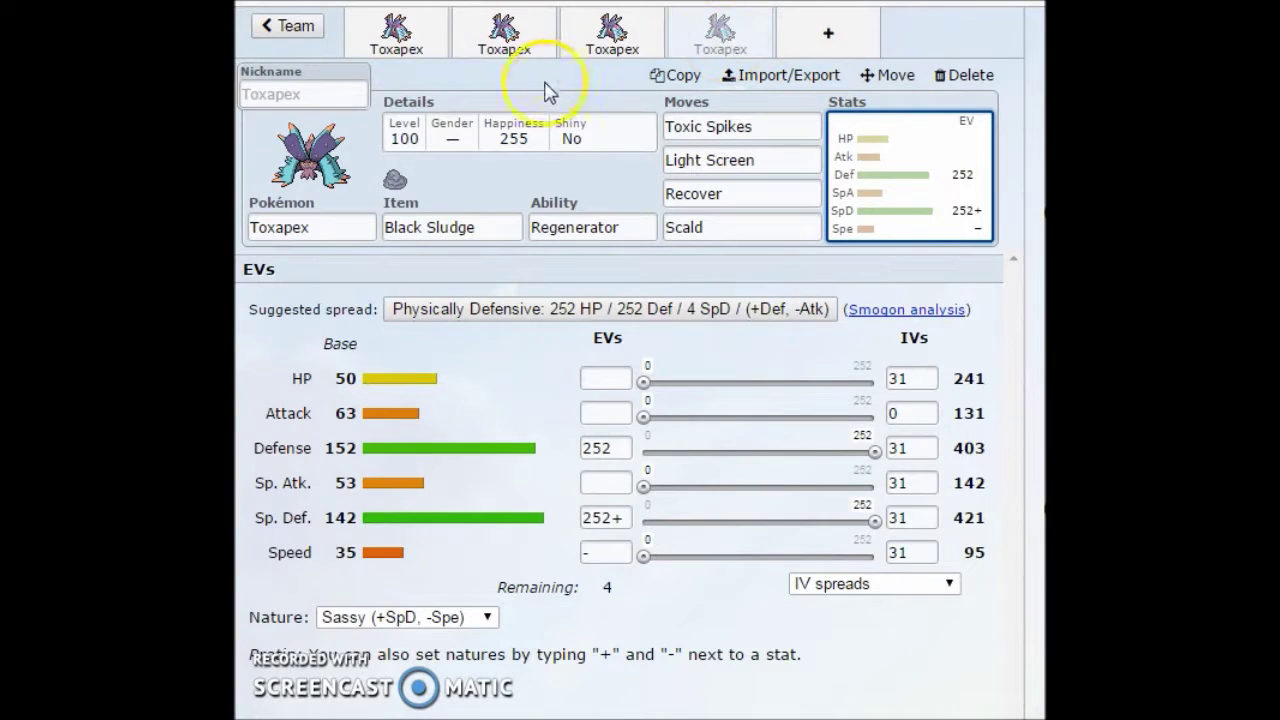